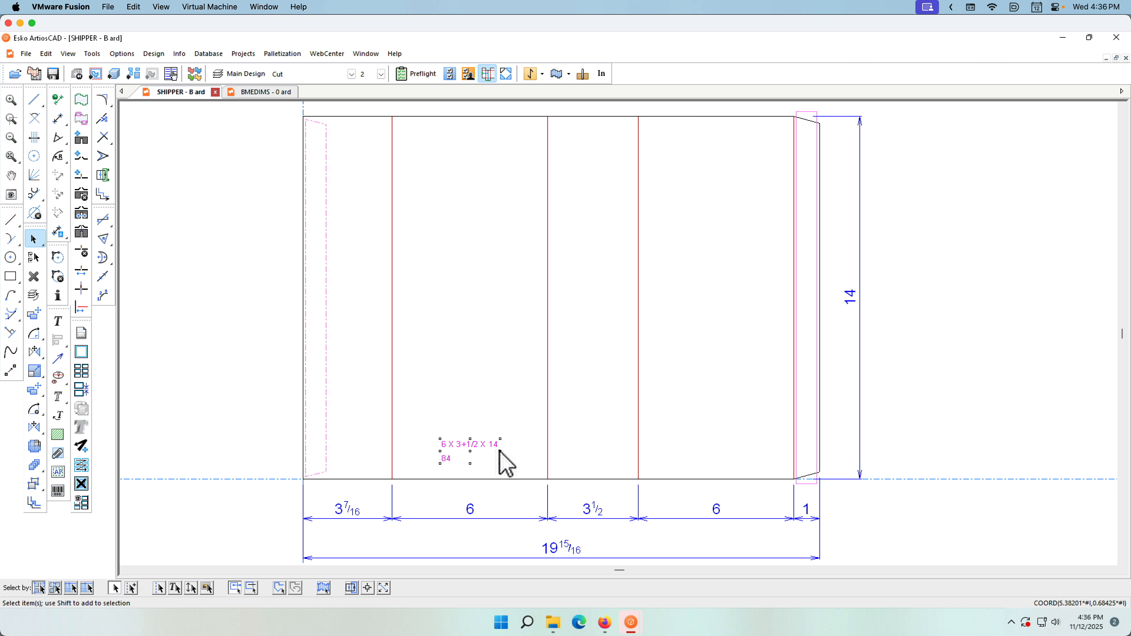
Switch to the BMEDIMS design.
{"action": "left_click", "coordinate": [461, 398]}
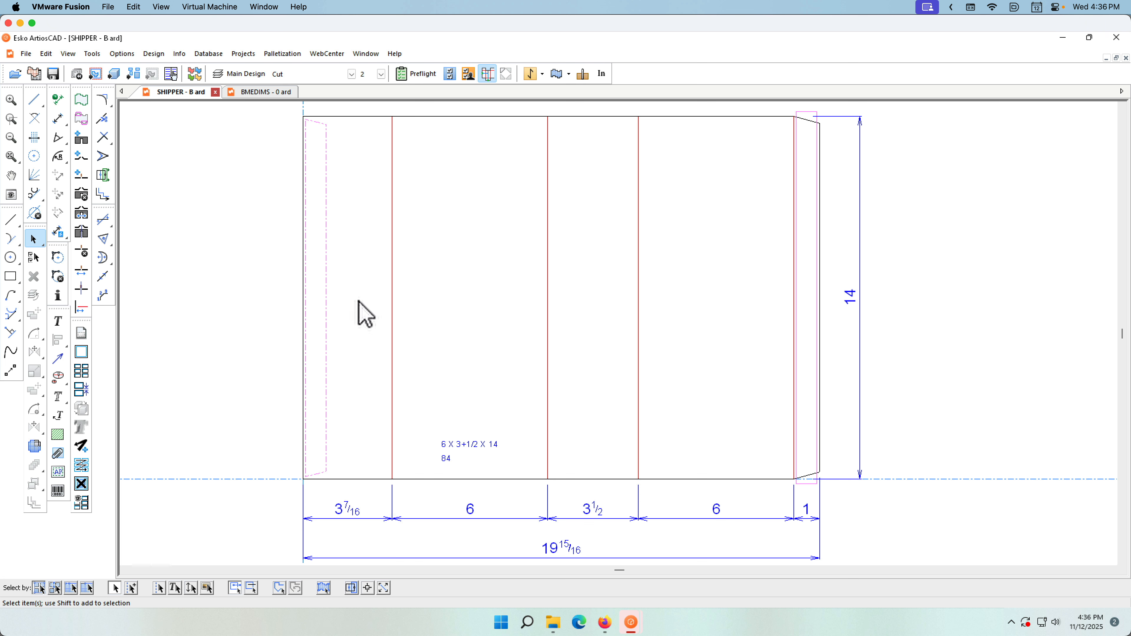
{"action": "left_click", "coordinate": [257, 92]}
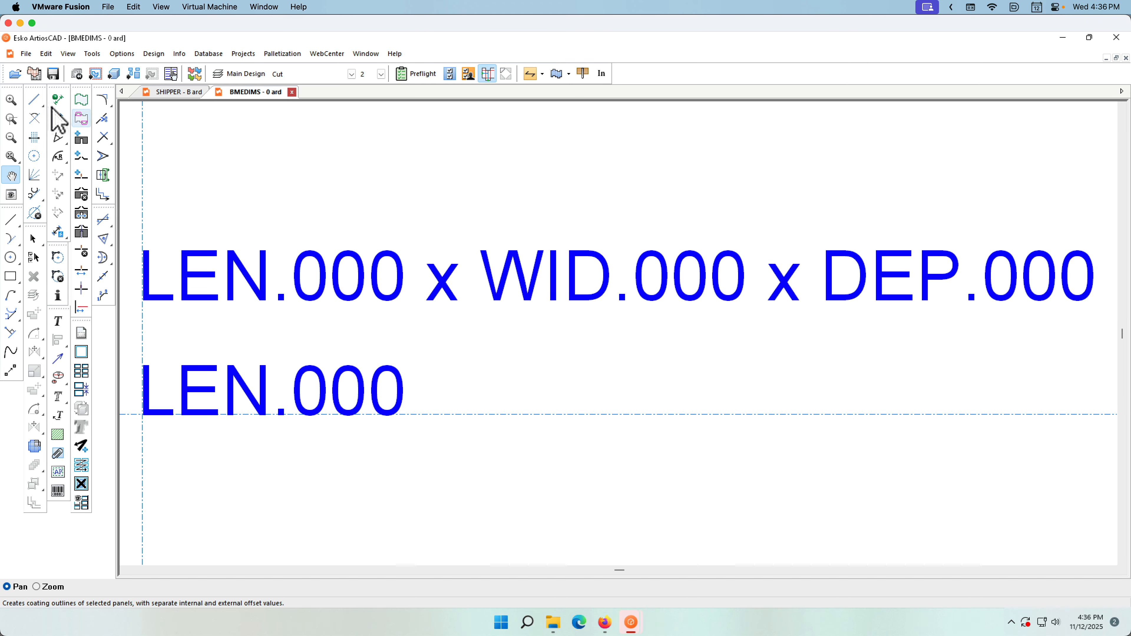
{"action": "left_click", "coordinate": [28, 58]}
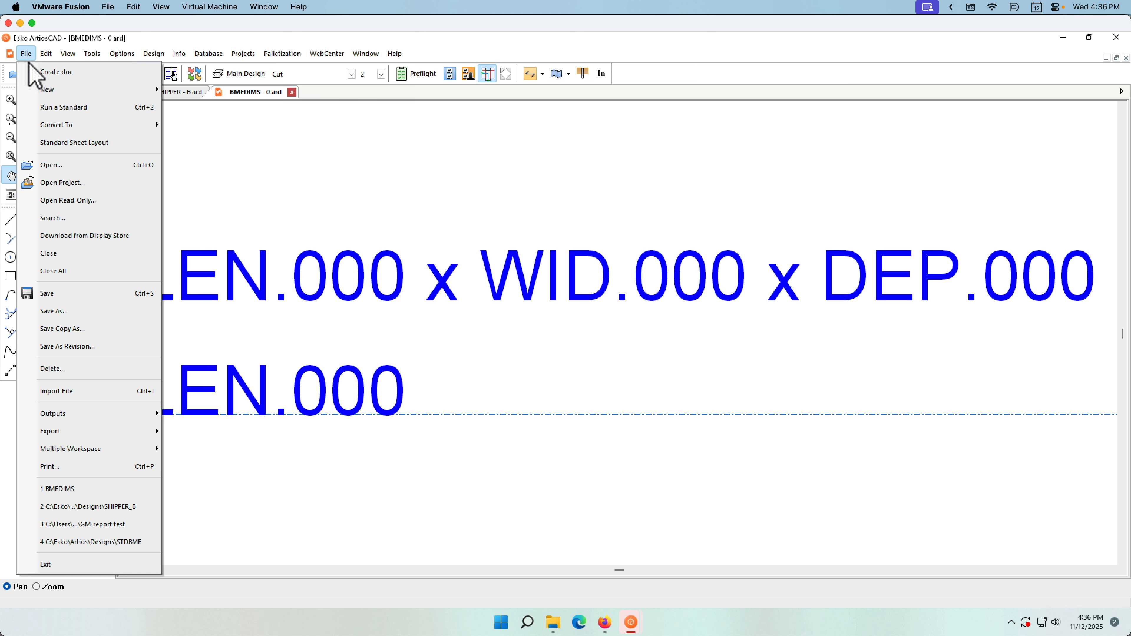
{"action": "mouse_move", "coordinate": [28, 91]}
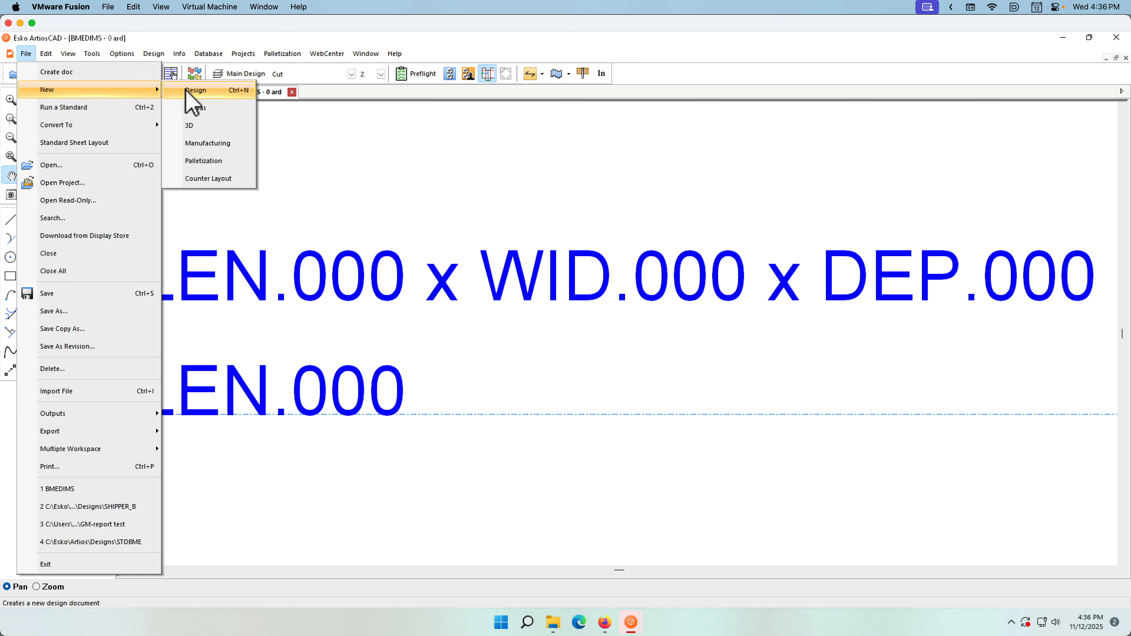
{"action": "left_click", "coordinate": [348, 178]}
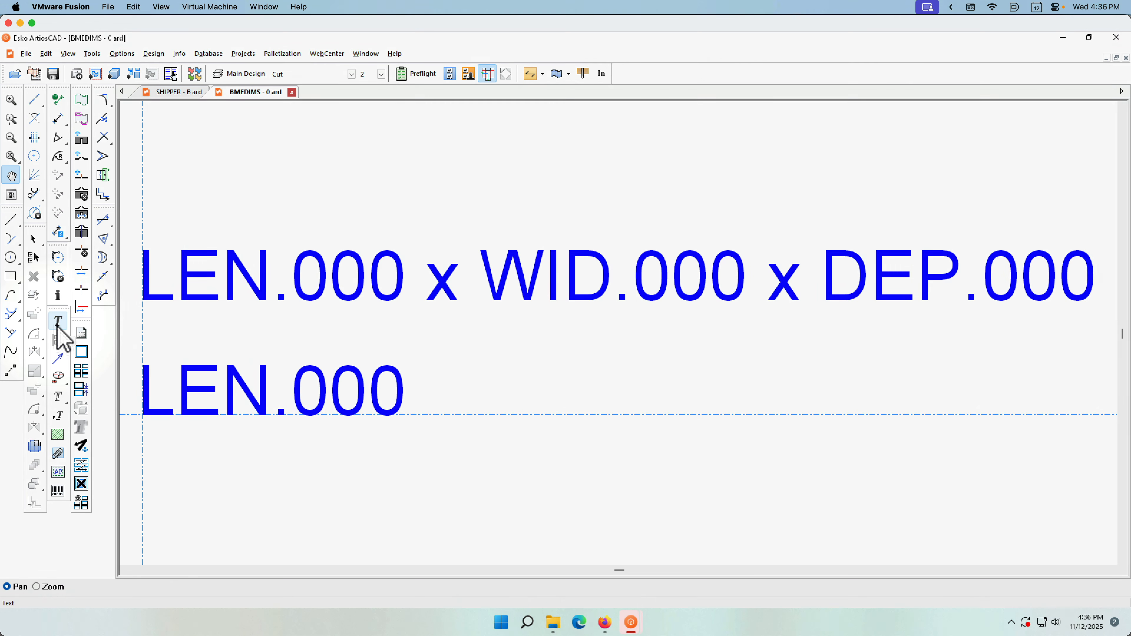
Add a paragraph text reading "text" above the LEN.000 x WID.000 x DEP.000 line.
{"action": "left_click", "coordinate": [58, 325]}
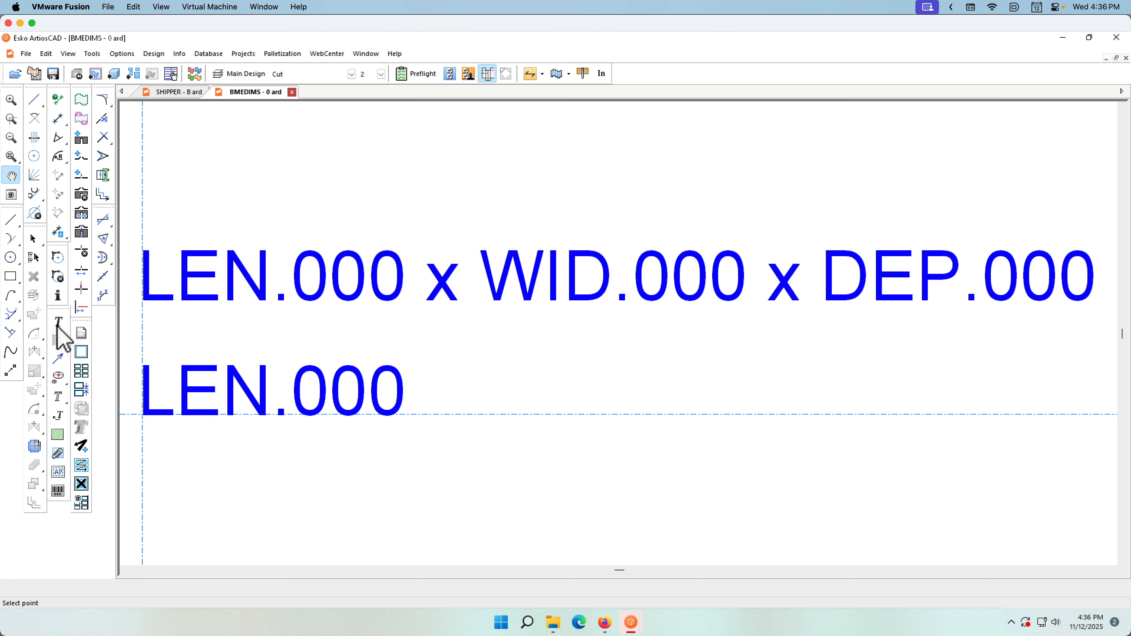
{"action": "left_click", "coordinate": [201, 212]}
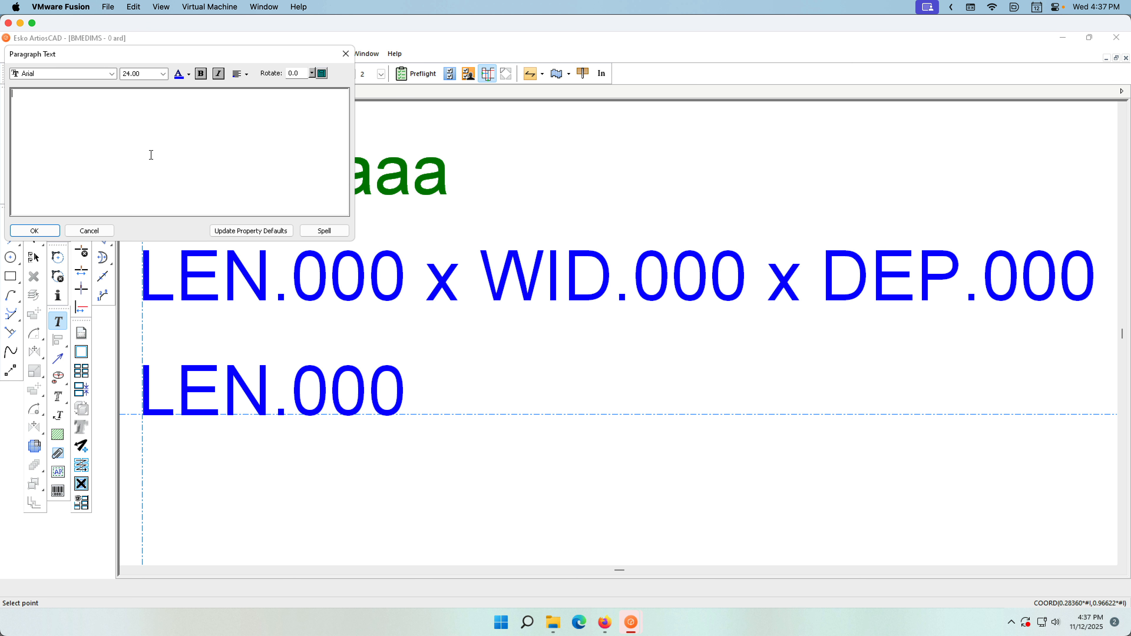
{"action": "type", "text": "text"}
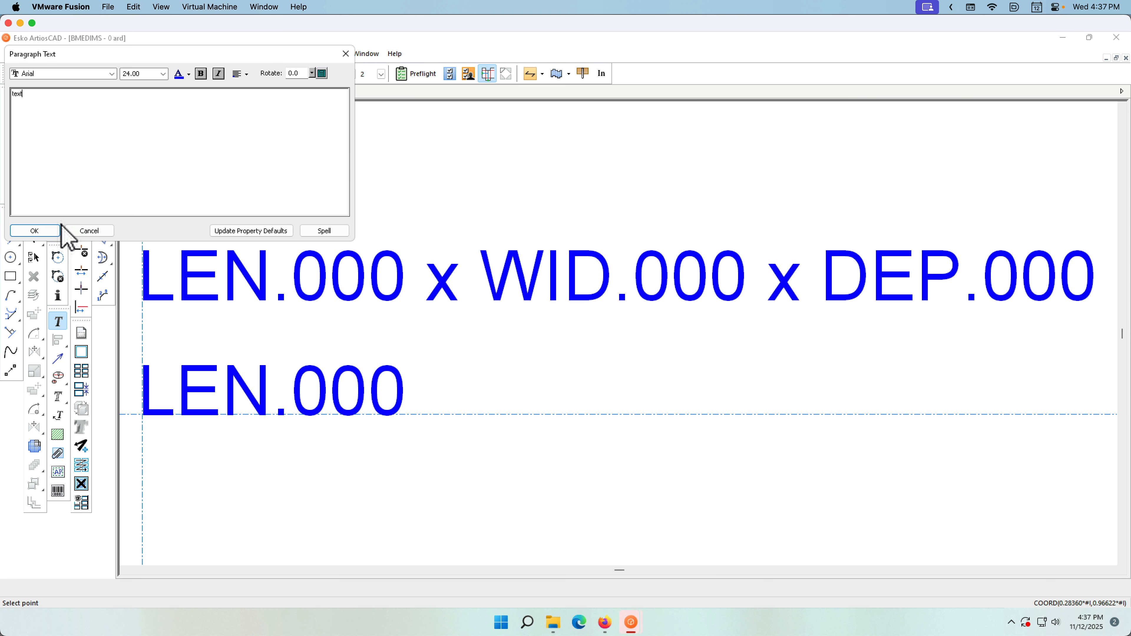
{"action": "left_click", "coordinate": [36, 231]}
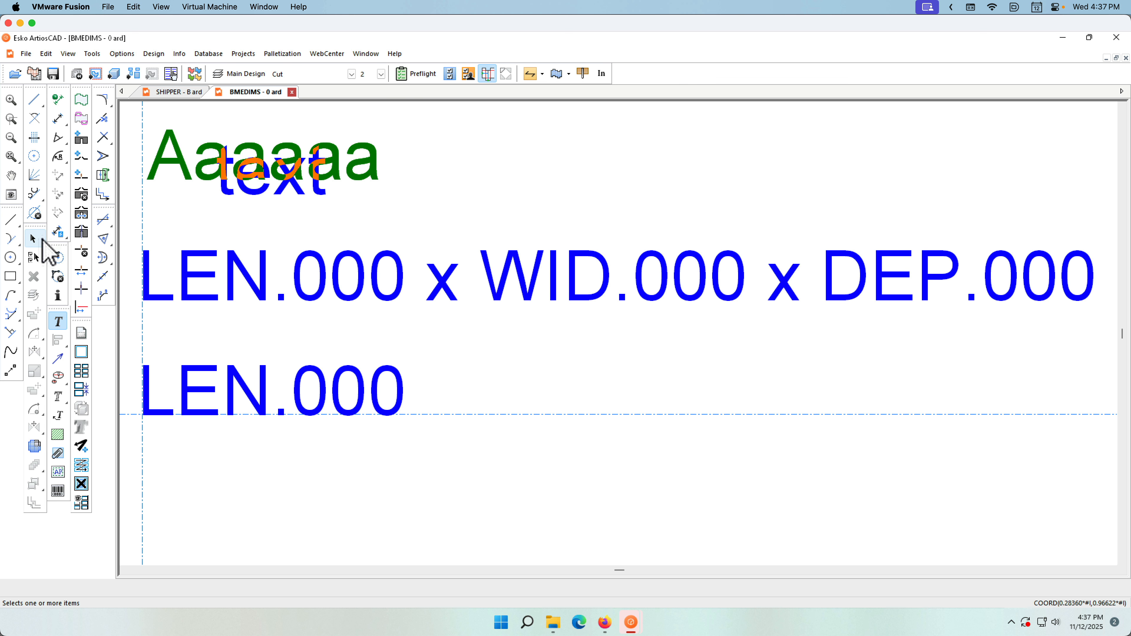
Make the new text calculated for report and set its sample text to "L x D x W".
{"action": "left_click", "coordinate": [34, 239]}
{"action": "right_click", "coordinate": [258, 197]}
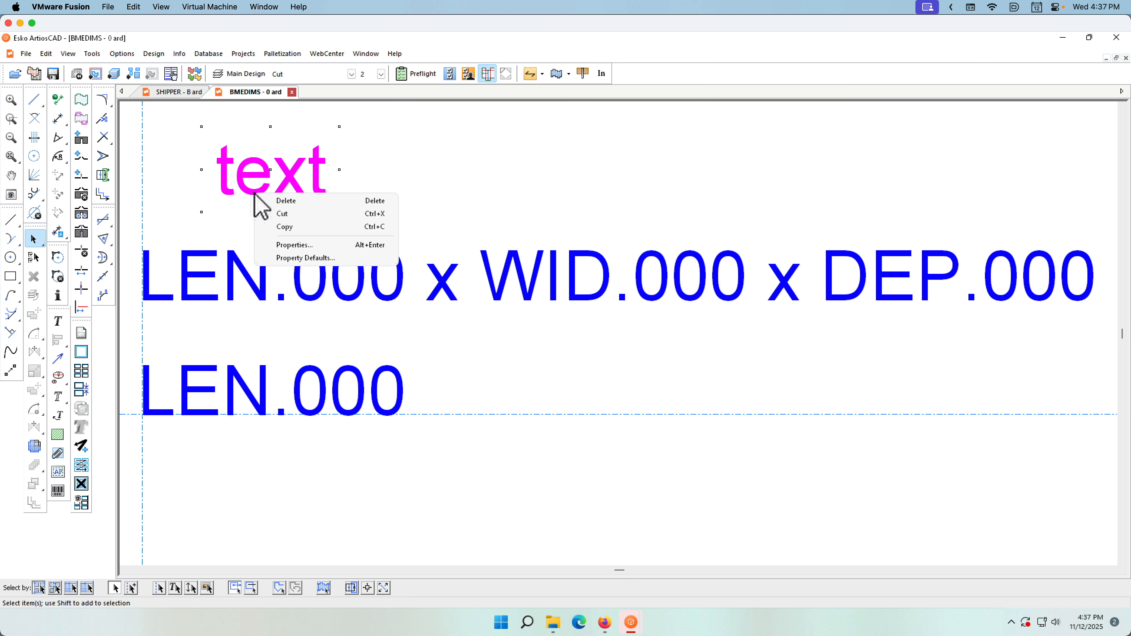
{"action": "left_click", "coordinate": [294, 246]}
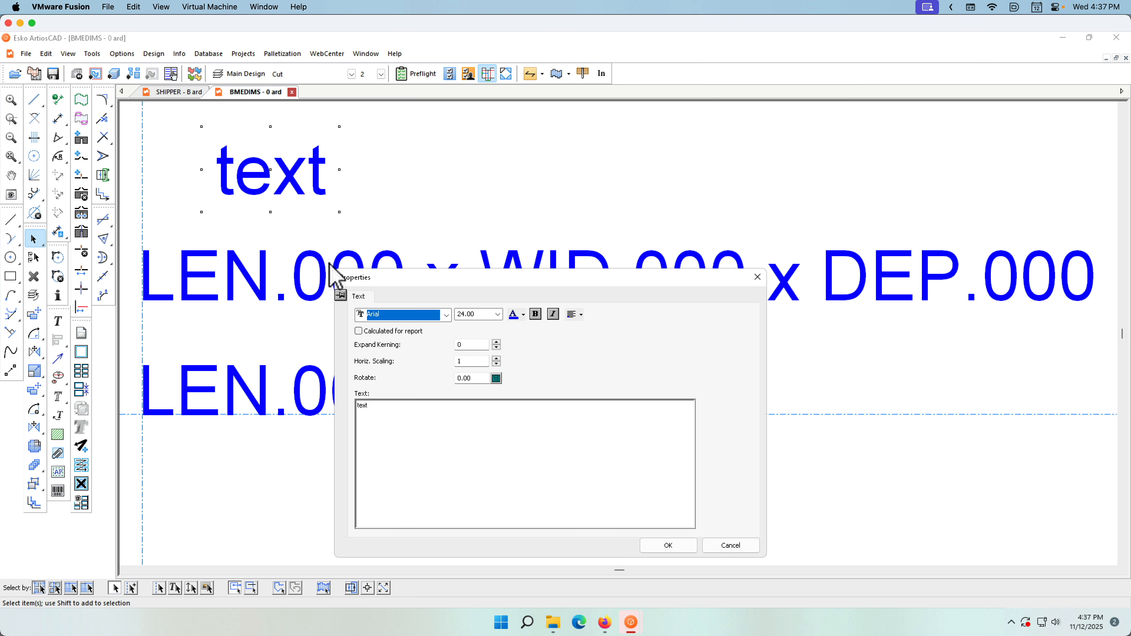
{"action": "left_click_drag", "start_coordinate": [394, 278], "coordinate": [421, 128]}
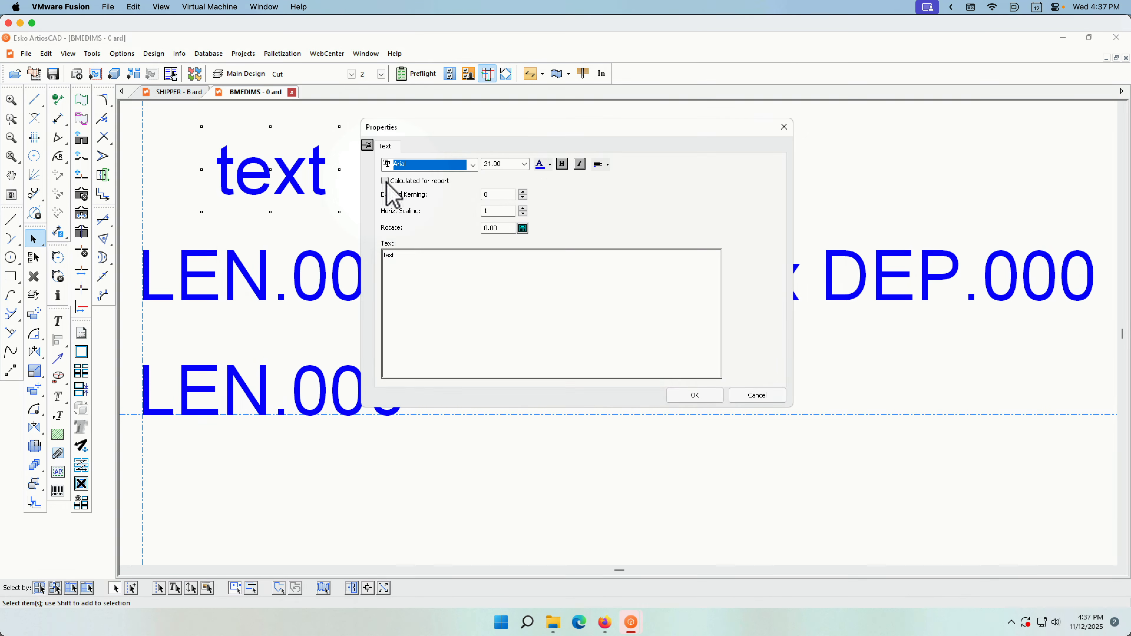
{"action": "left_click", "coordinate": [385, 181]}
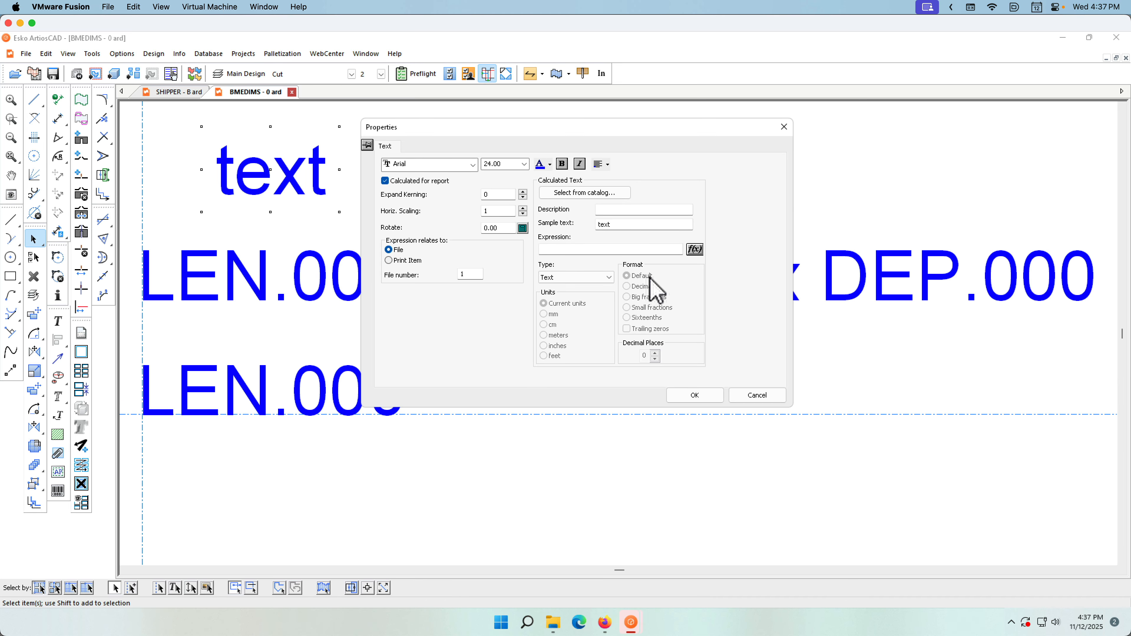
{"action": "left_click_drag", "start_coordinate": [599, 131], "coordinate": [650, 160]}
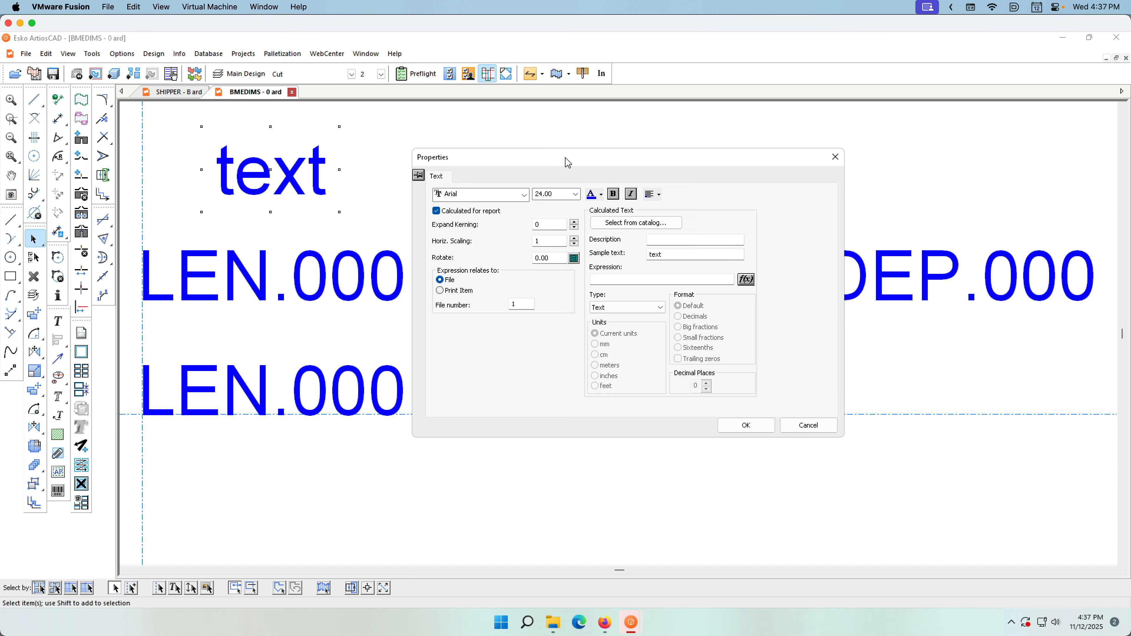
{"action": "left_click_drag", "start_coordinate": [568, 158], "coordinate": [563, 282]}
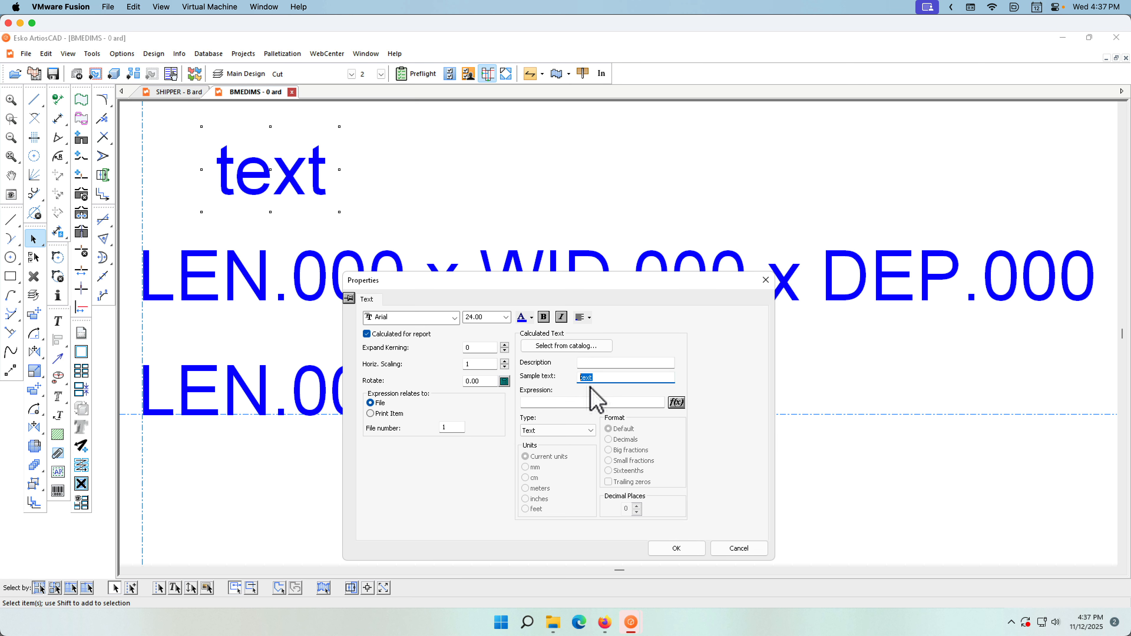
{"action": "type", "text": "L x D x W"}
Set the text's expression to the text library function [L][ x W][ x D] and its sample text to "L x W x D".
{"action": "left_click", "coordinate": [544, 400]}
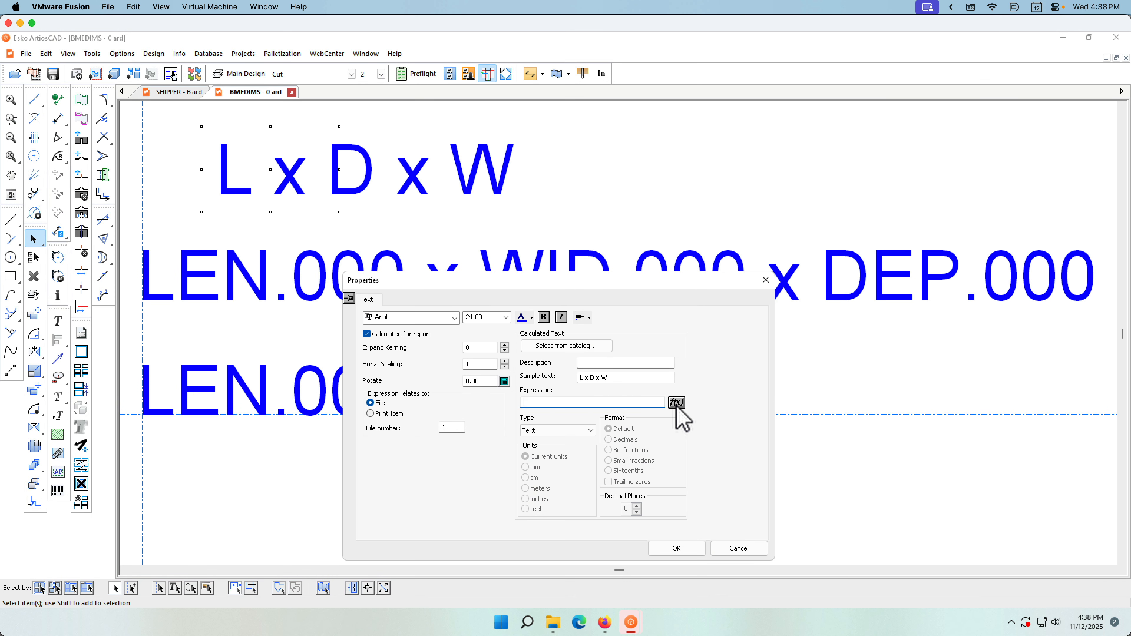
{"action": "left_click", "coordinate": [677, 403]}
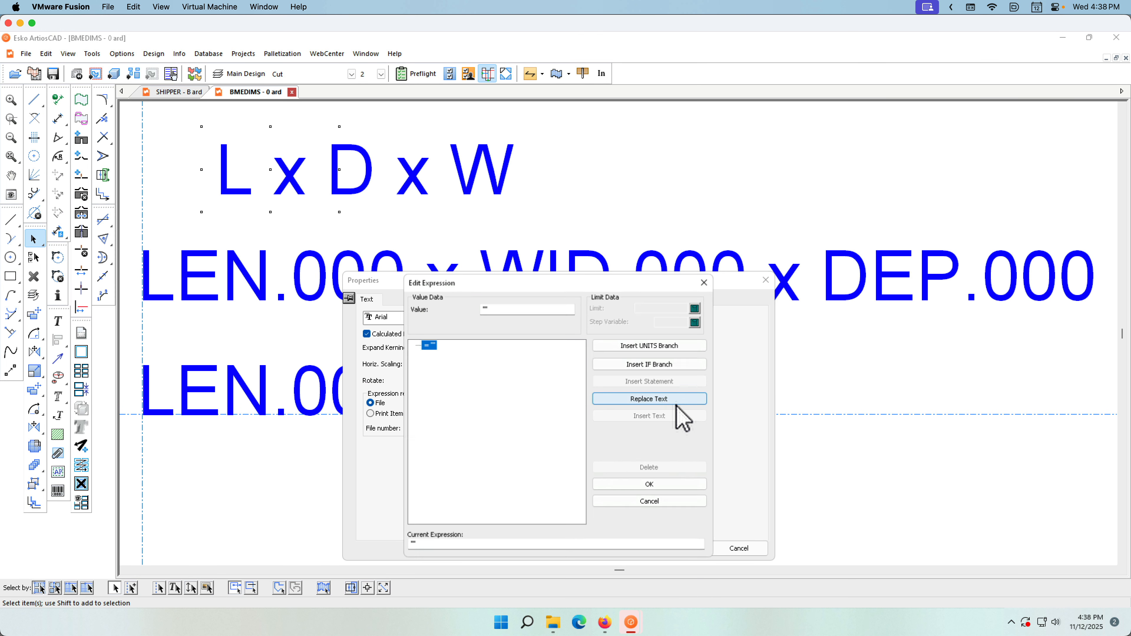
{"action": "left_click_drag", "start_coordinate": [597, 285], "coordinate": [740, 234]}
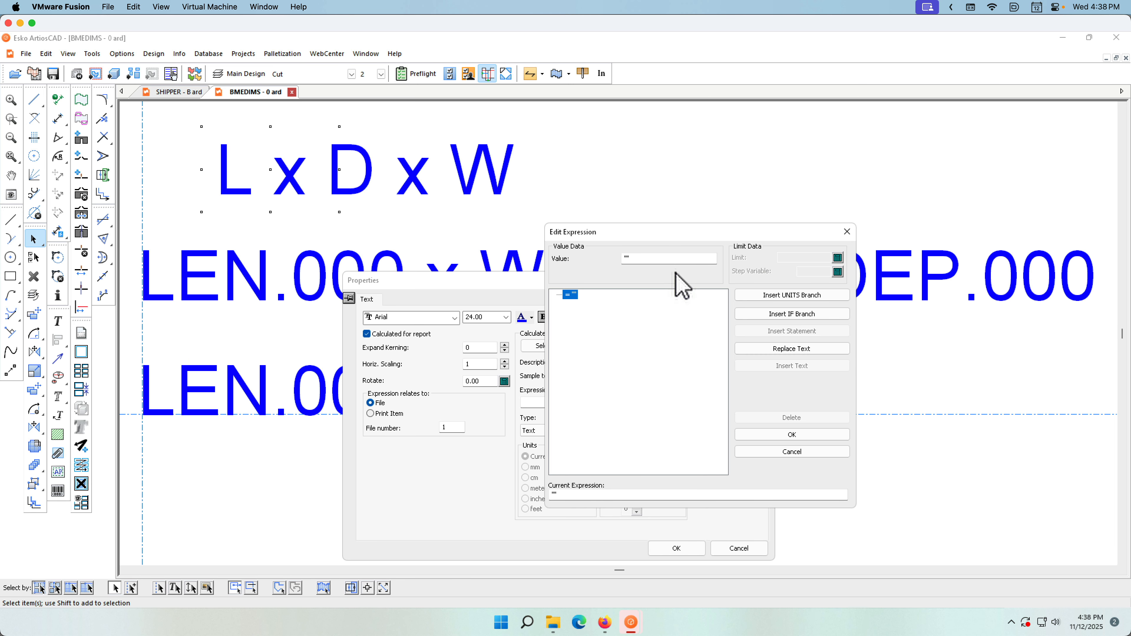
{"action": "left_click", "coordinate": [801, 349]}
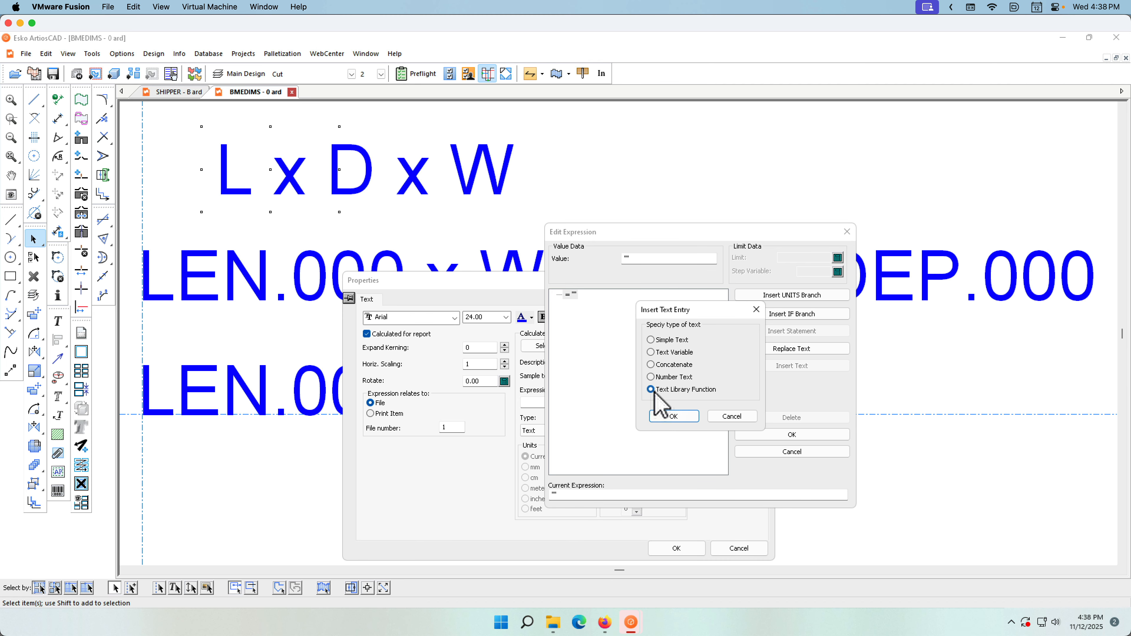
{"action": "left_click", "coordinate": [673, 416]}
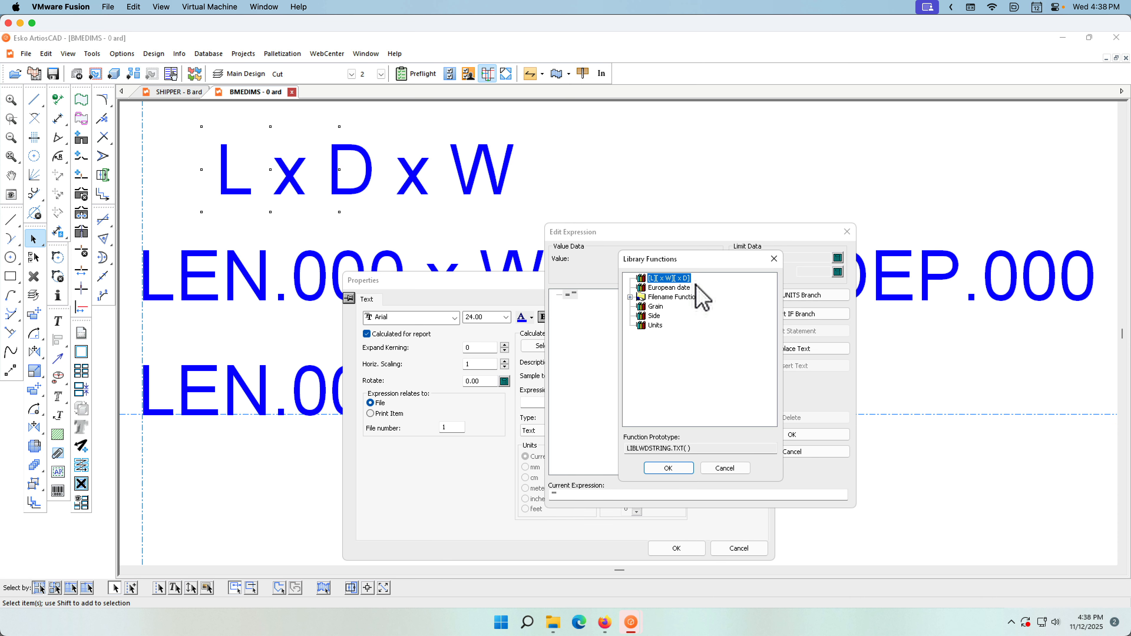
{"action": "left_click", "coordinate": [669, 467]}
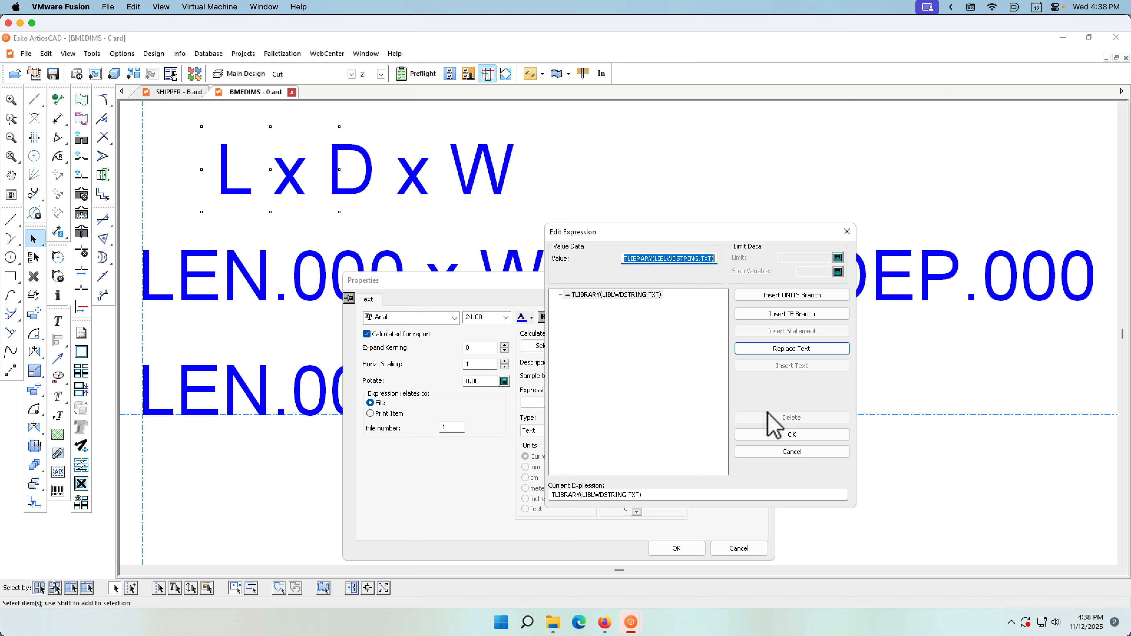
{"action": "left_click", "coordinate": [786, 435]}
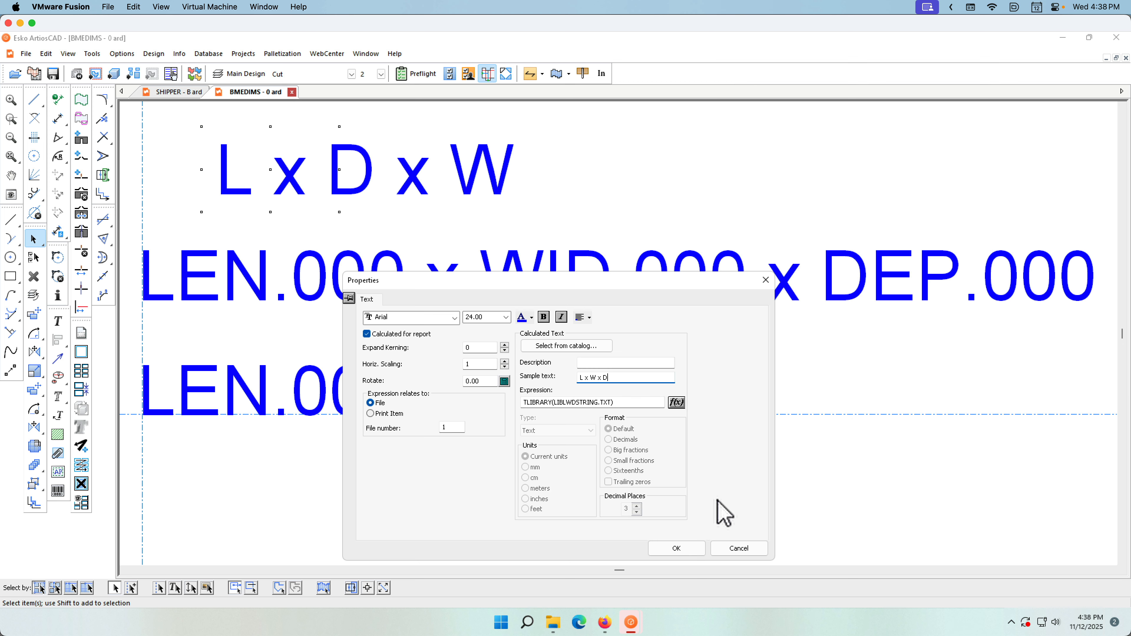
{"action": "left_click", "coordinate": [676, 548]}
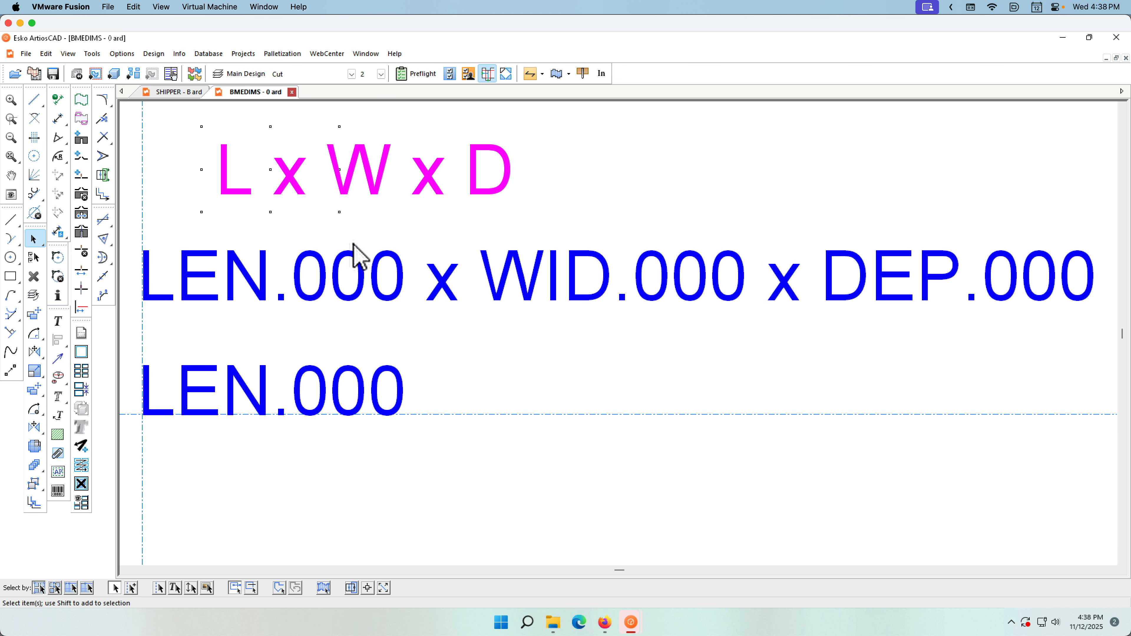
Examine the expression behind the LEN.000 x WID.000 x DEP.000 text without changing it.
{"action": "left_click", "coordinate": [392, 300]}
{"action": "right_click", "coordinate": [392, 299]}
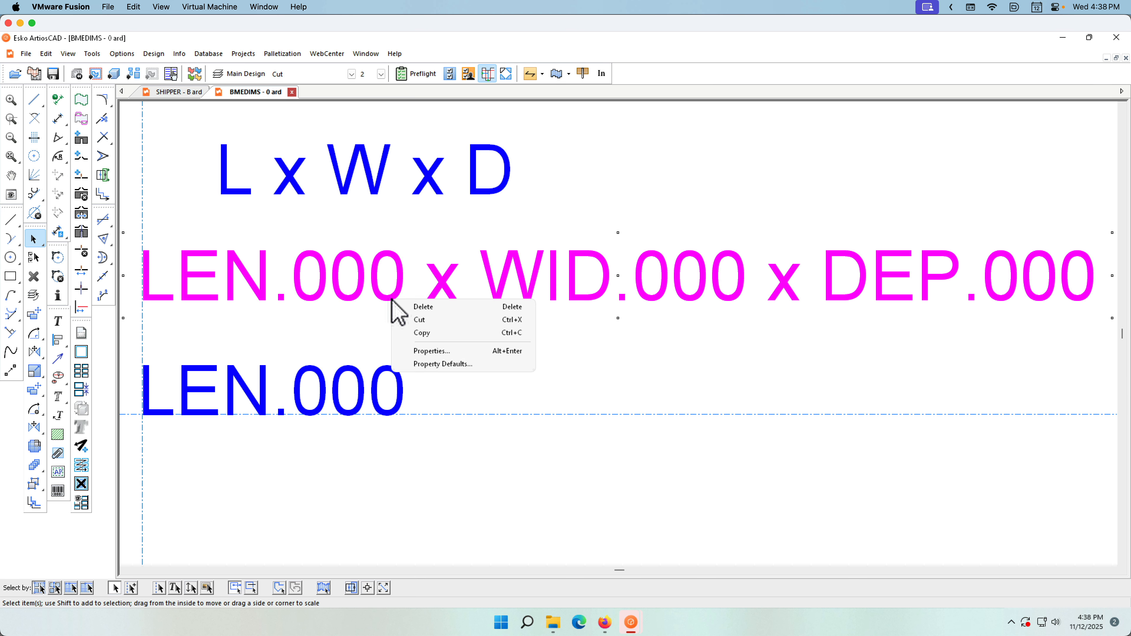
{"action": "left_click", "coordinate": [421, 351]}
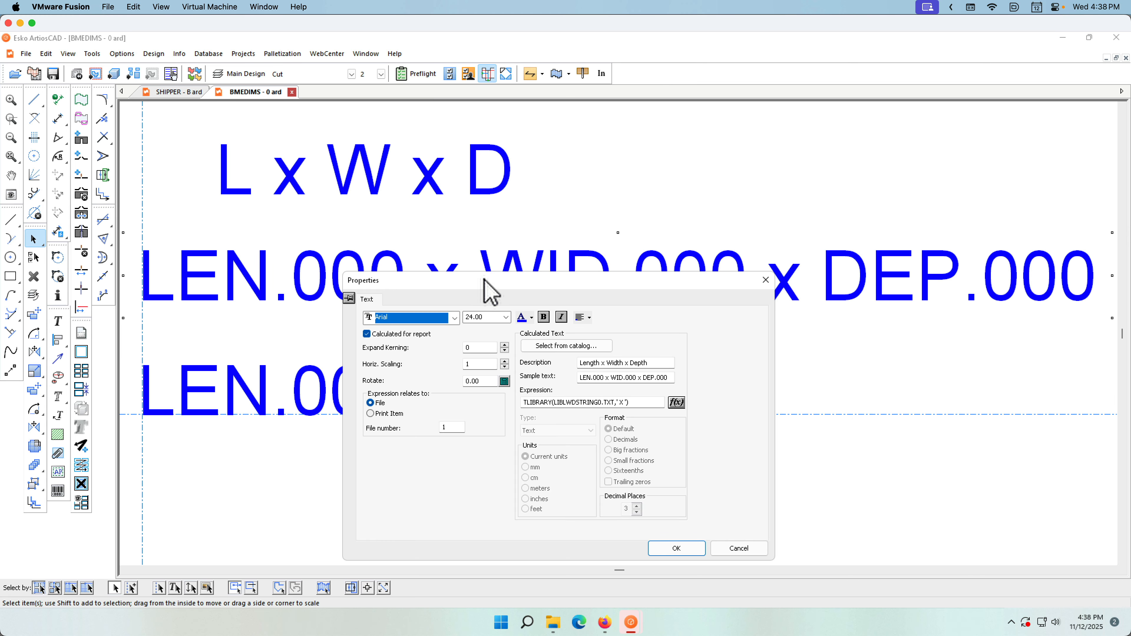
{"action": "left_click_drag", "start_coordinate": [482, 263], "coordinate": [582, 236]}
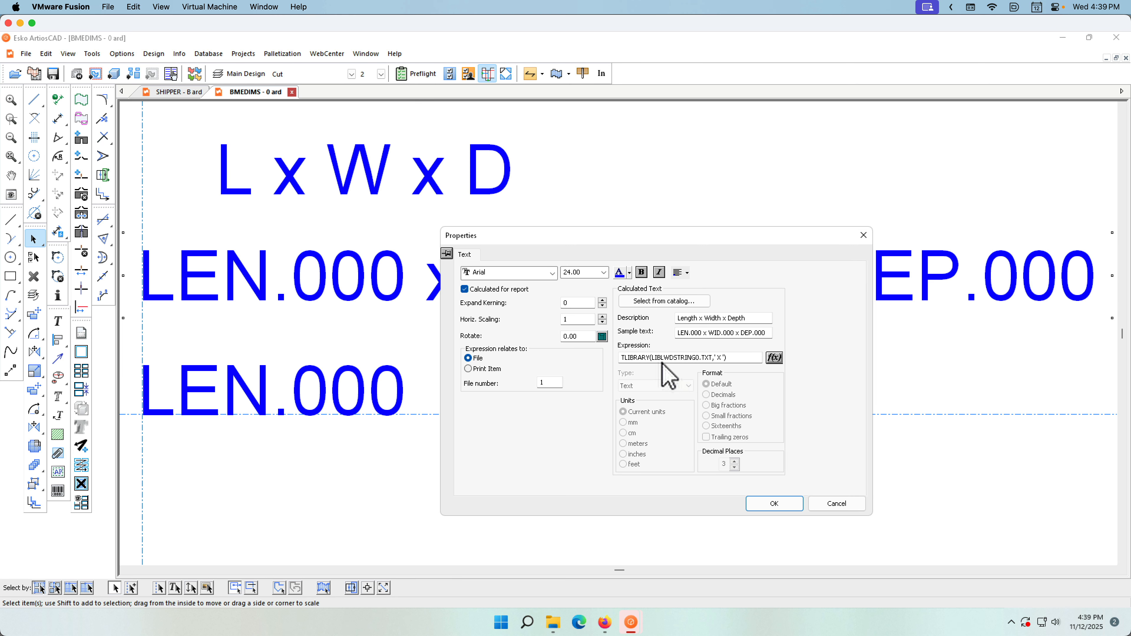
{"action": "left_click", "coordinate": [775, 358]}
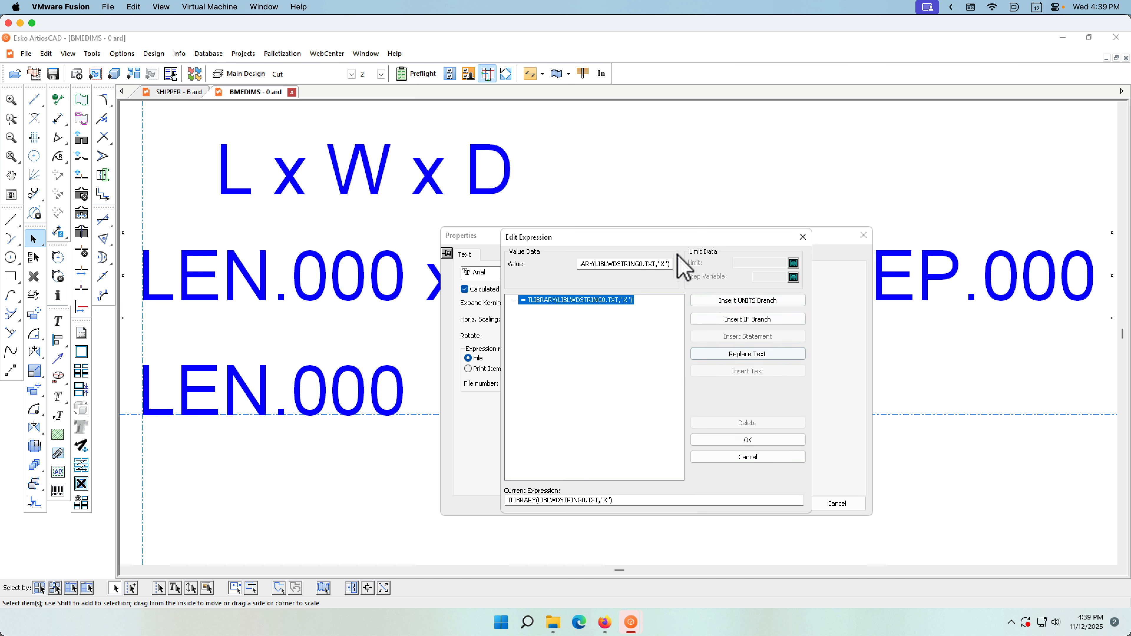
{"action": "left_click_drag", "start_coordinate": [680, 243], "coordinate": [796, 288]}
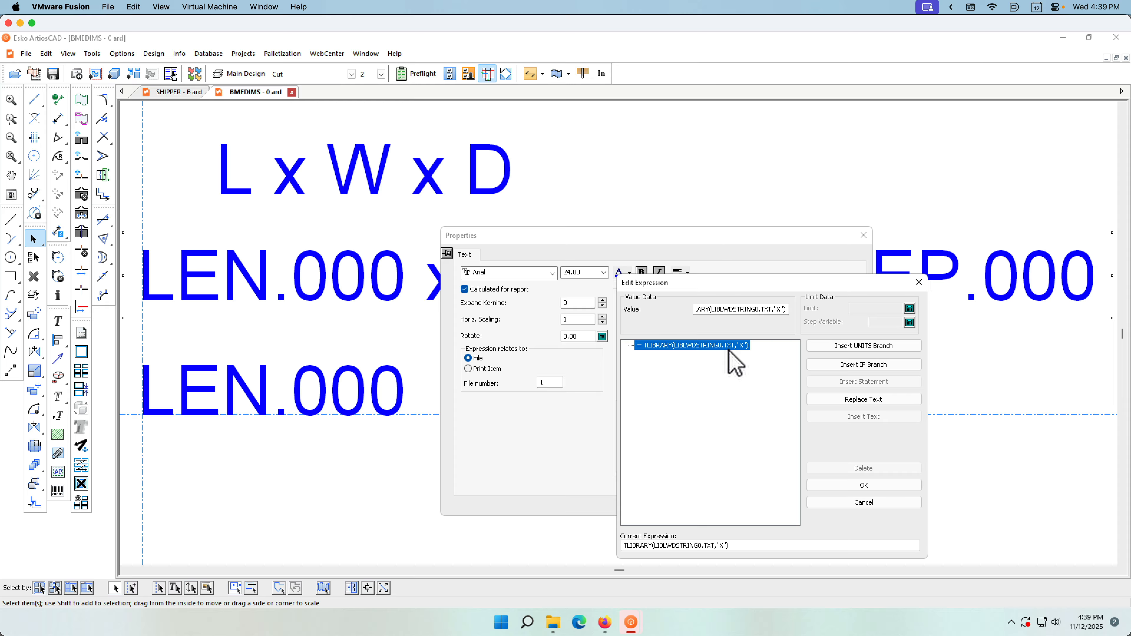
{"action": "left_click", "coordinate": [831, 502]}
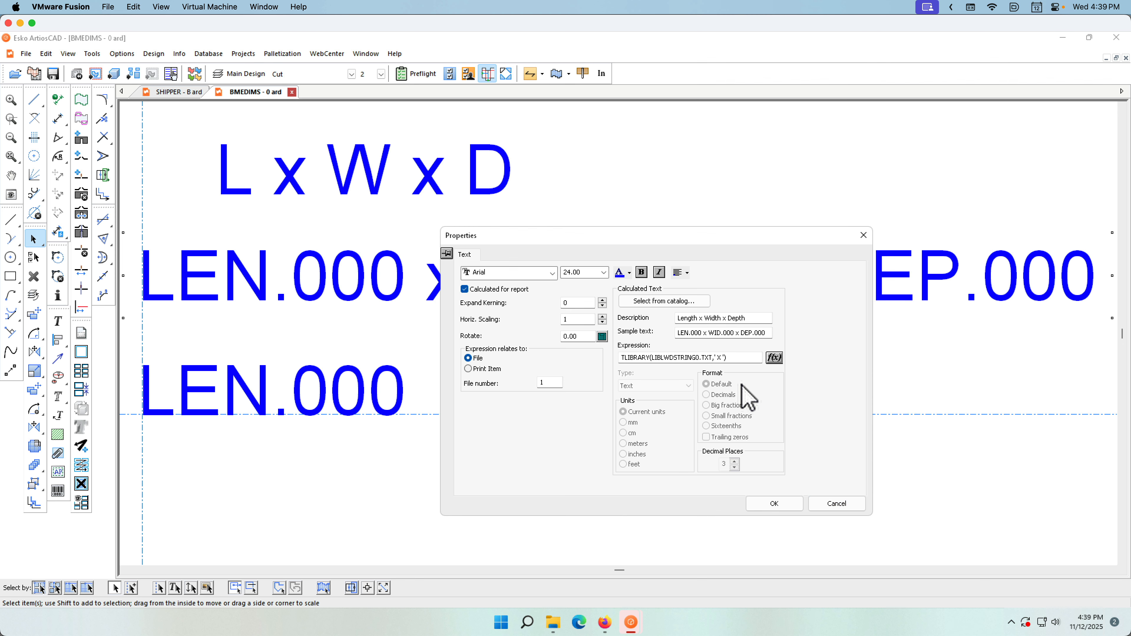
Look up the length x width x depth entry in the calculated expressions catalog and leave the text's properties unchanged.
{"action": "left_click", "coordinate": [664, 304]}
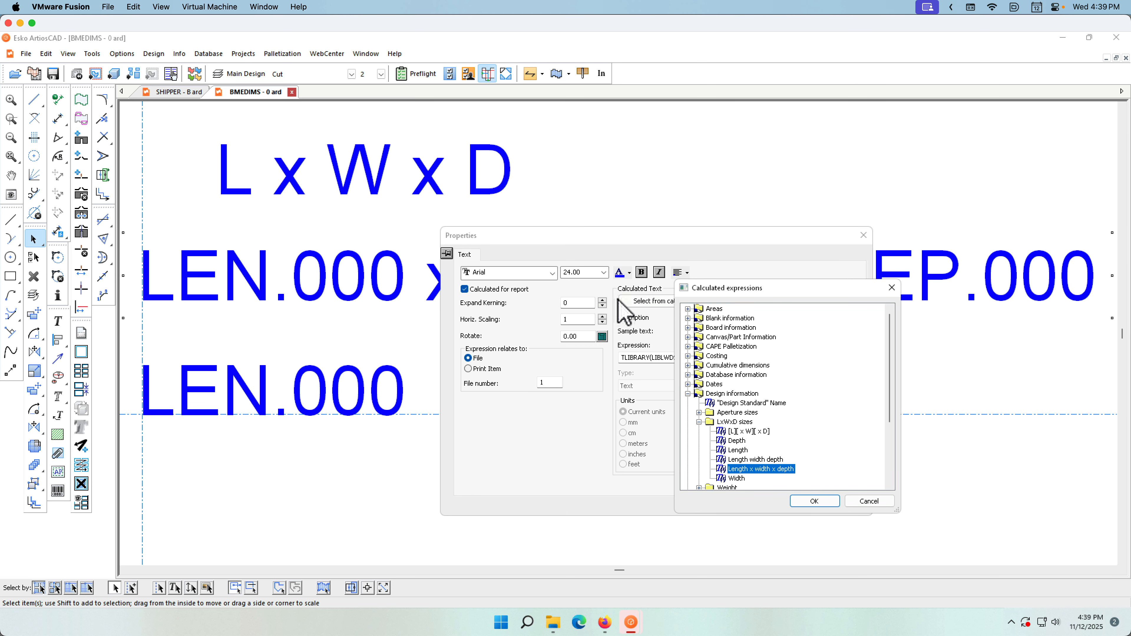
{"action": "left_click_drag", "start_coordinate": [726, 290], "coordinate": [847, 270]}
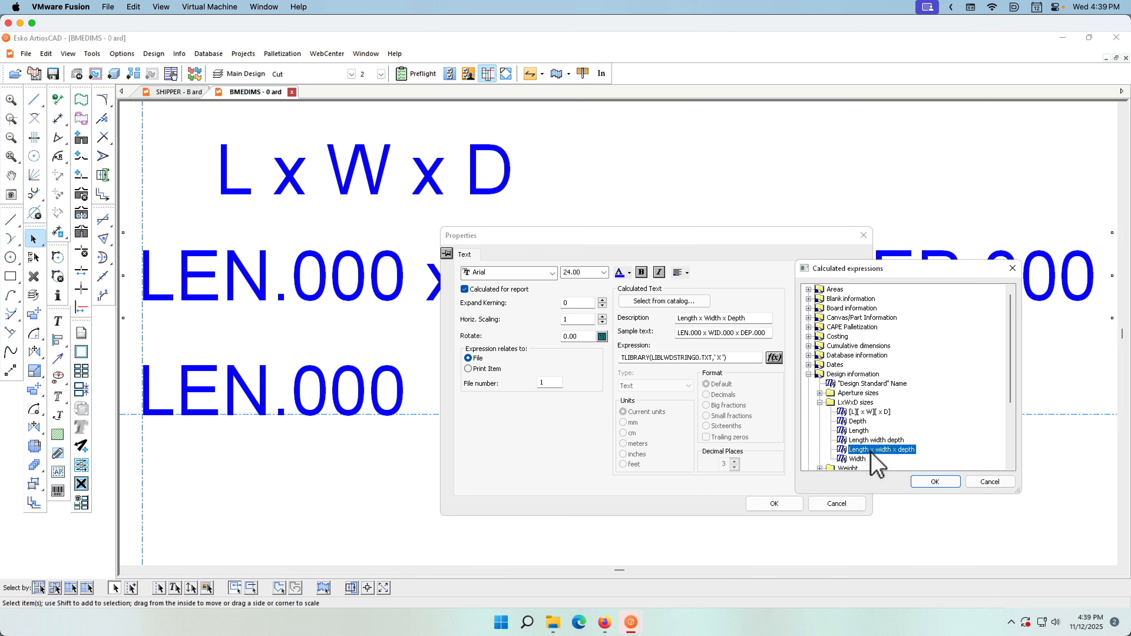
{"action": "left_click", "coordinate": [998, 482]}
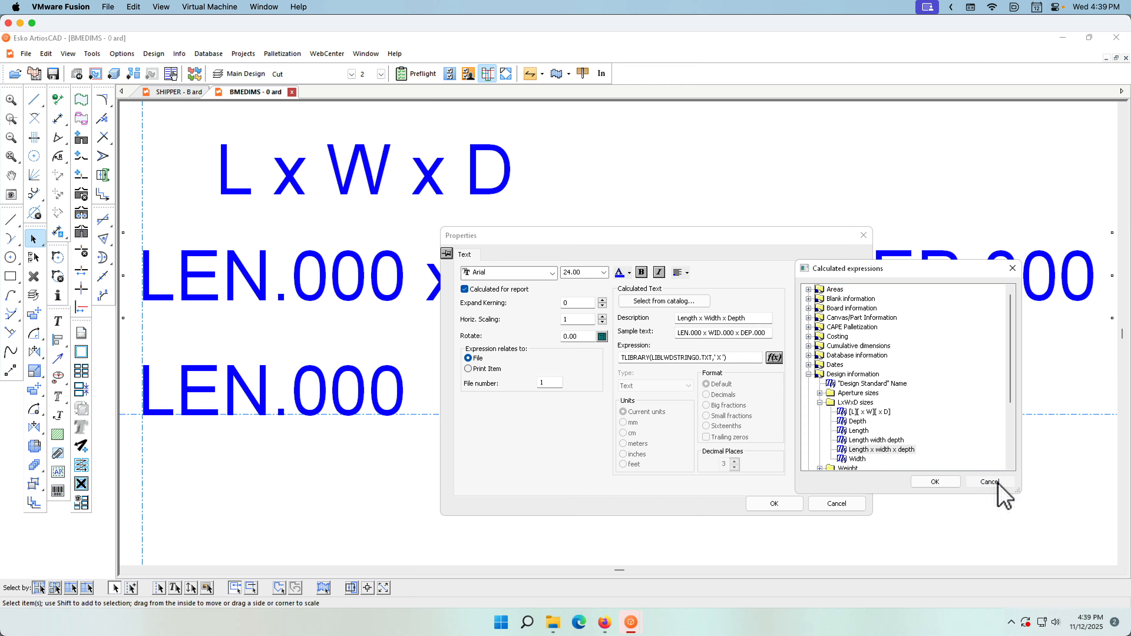
{"action": "left_click_drag", "start_coordinate": [735, 357], "coordinate": [620, 360]}
{"action": "left_click", "coordinate": [830, 503]}
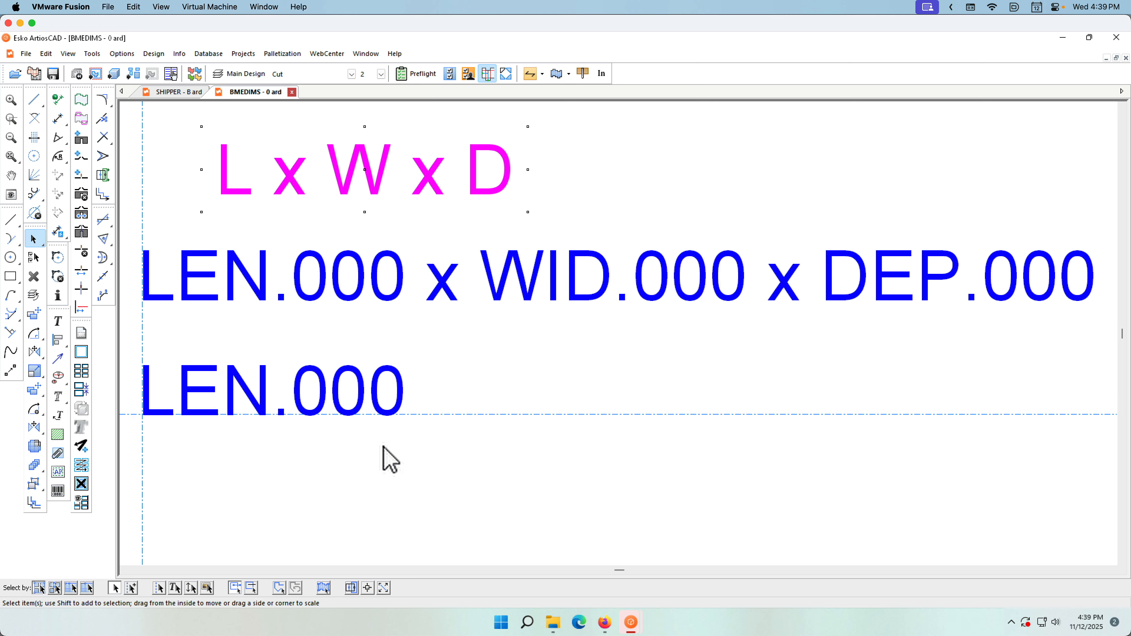
Examine the expression and format options of the standalone LEN.000 text without changing its properties.
{"action": "left_click", "coordinate": [386, 414]}
{"action": "right_click", "coordinate": [386, 415]}
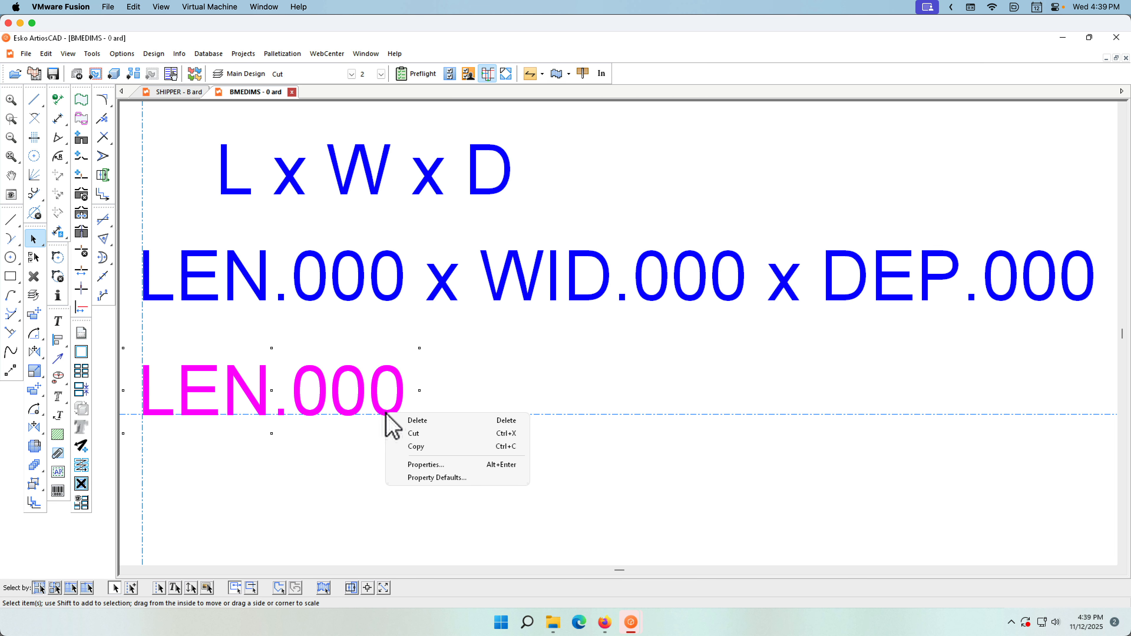
{"action": "left_click", "coordinate": [426, 466]}
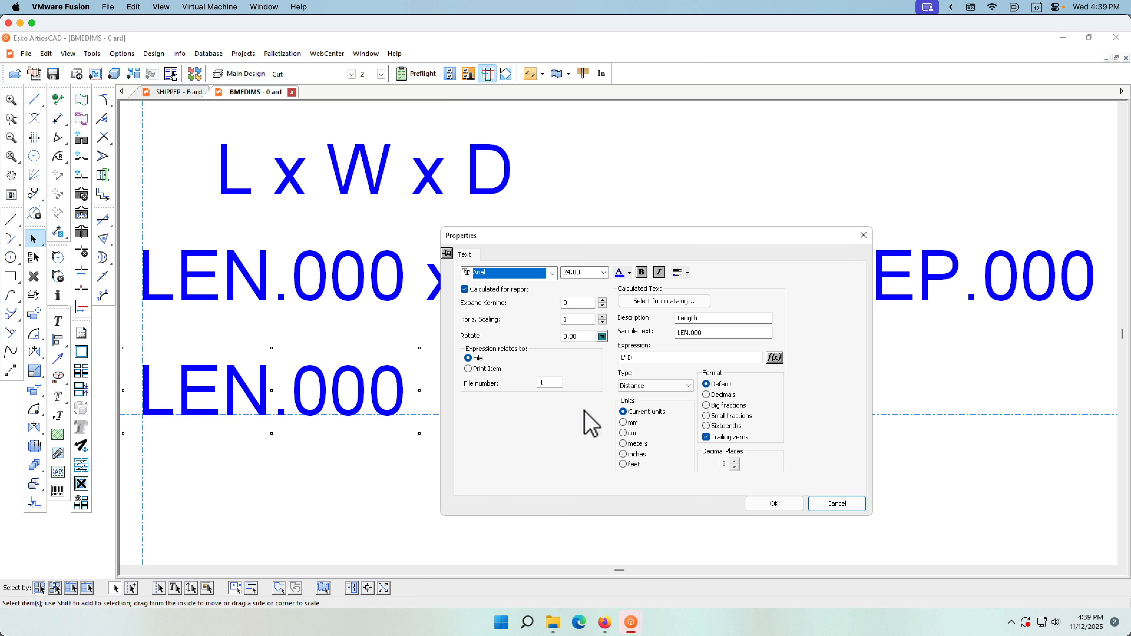
{"action": "left_click", "coordinate": [637, 360]}
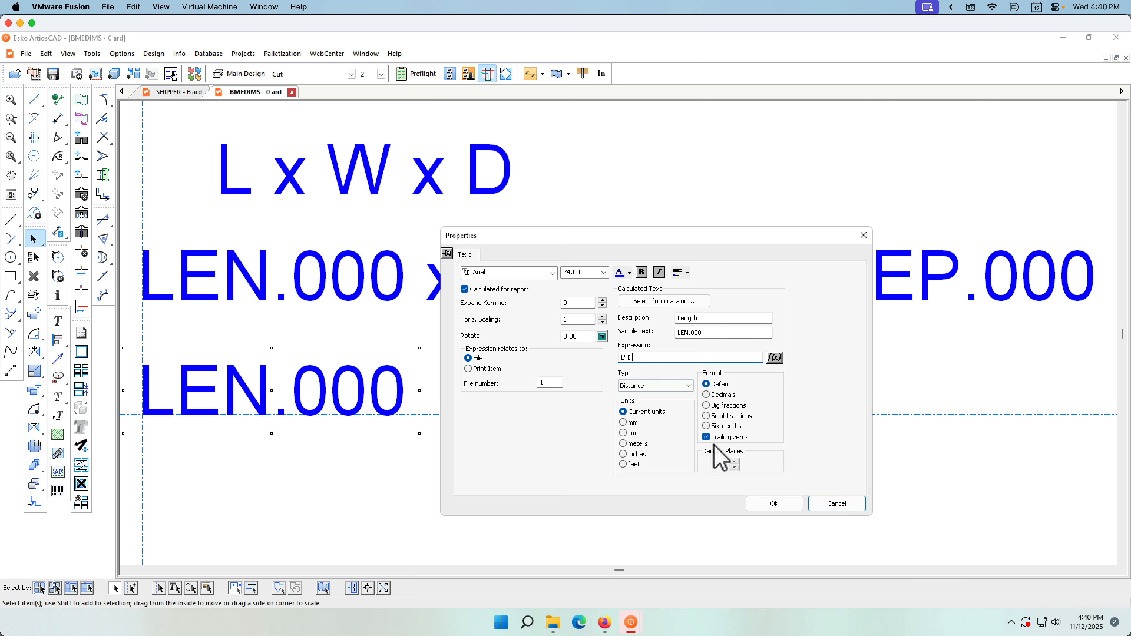
{"action": "left_click", "coordinate": [831, 504]}
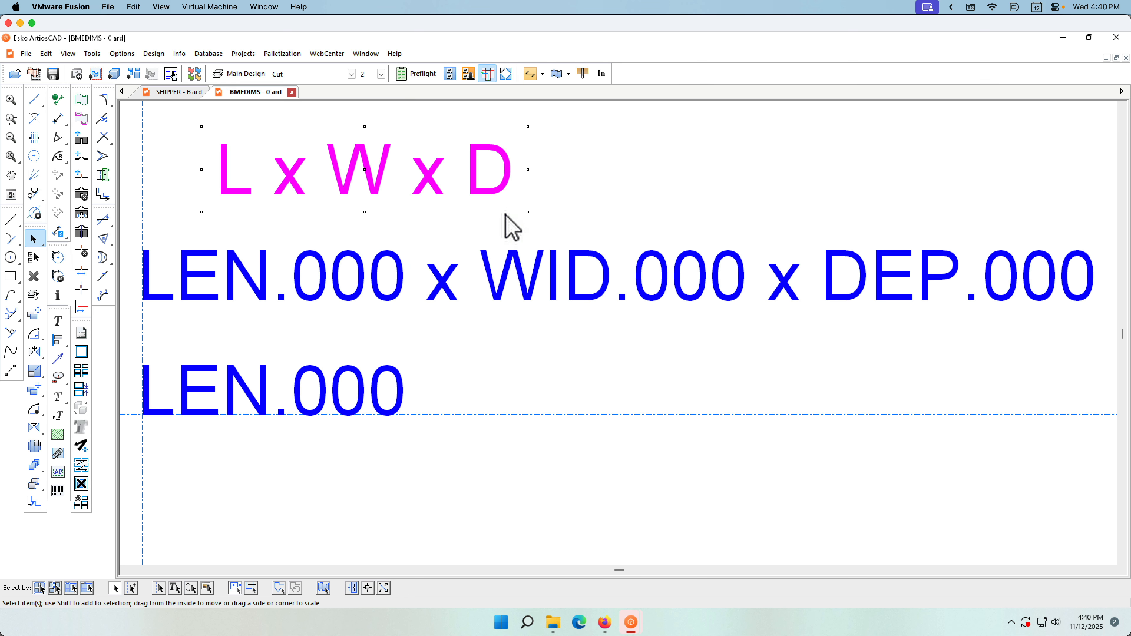
Delete the L x W x D text above the other two texts from the BMEDIMS design.
{"action": "key", "text": "Delete"}
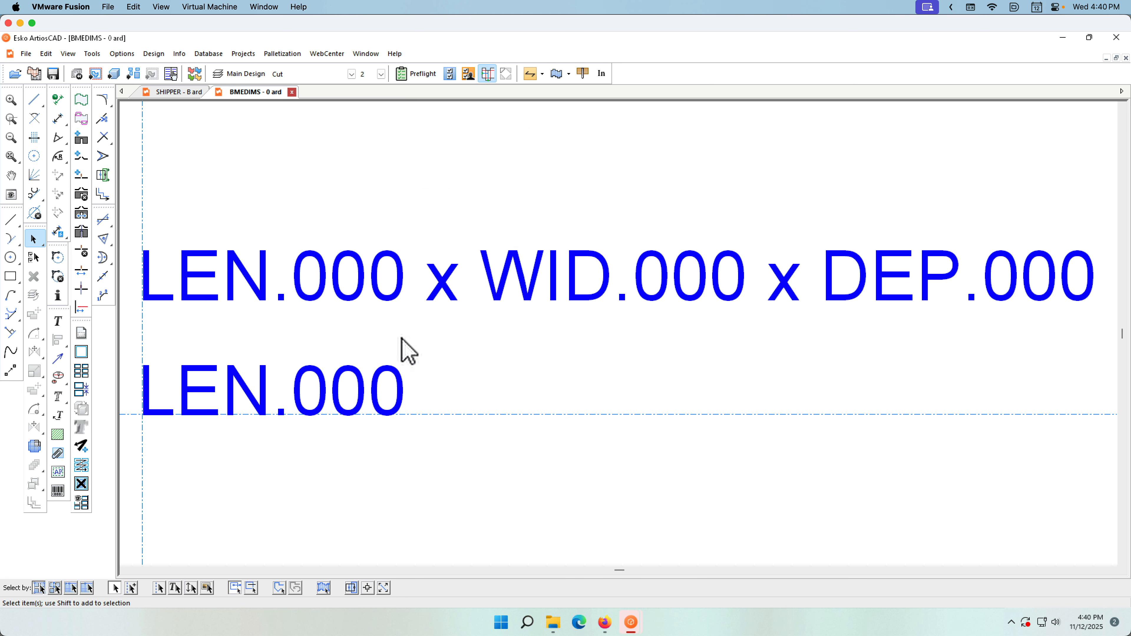
{"action": "left_click", "coordinate": [25, 54]}
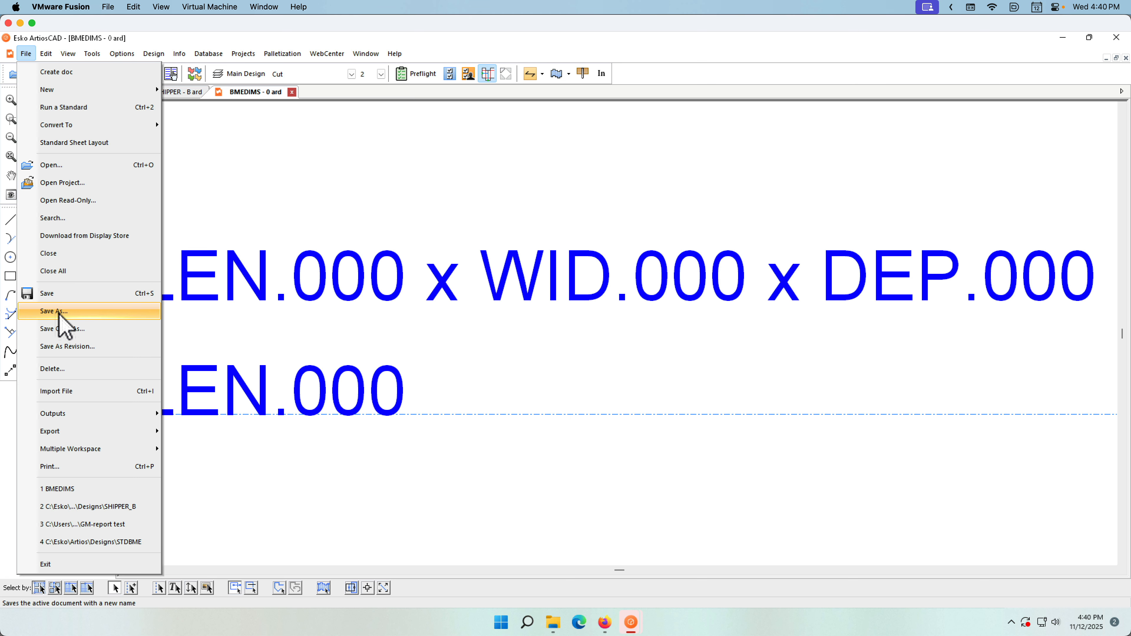
{"action": "left_click", "coordinate": [478, 440]}
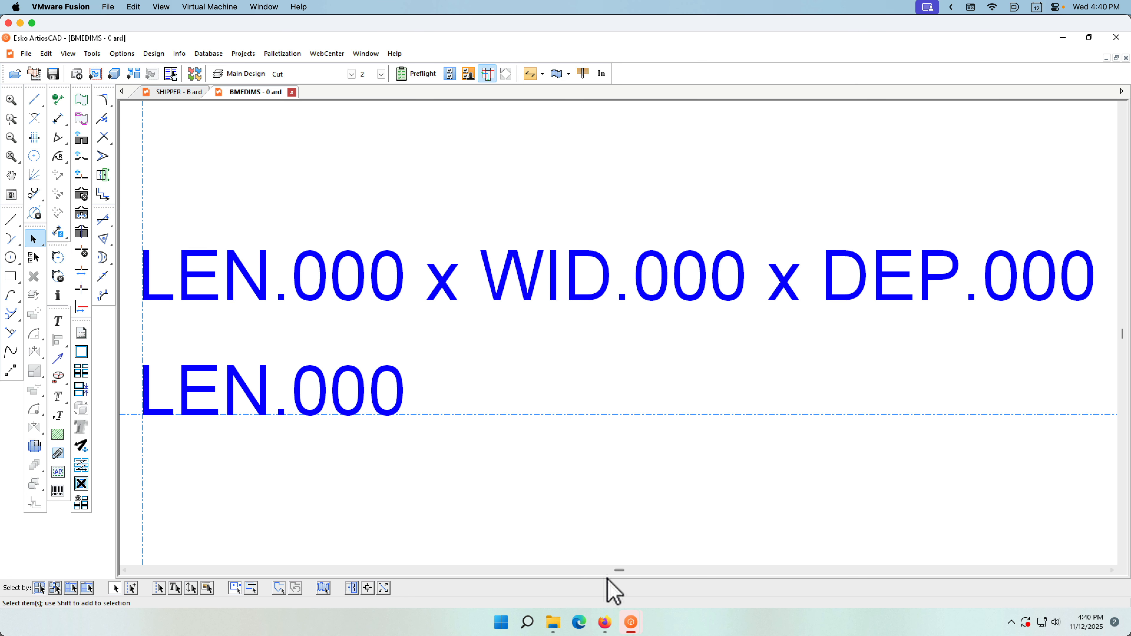
Switch to File Explorer and go to the folder C:\Esko\Artios.
{"action": "mouse_move", "coordinate": [630, 620]}
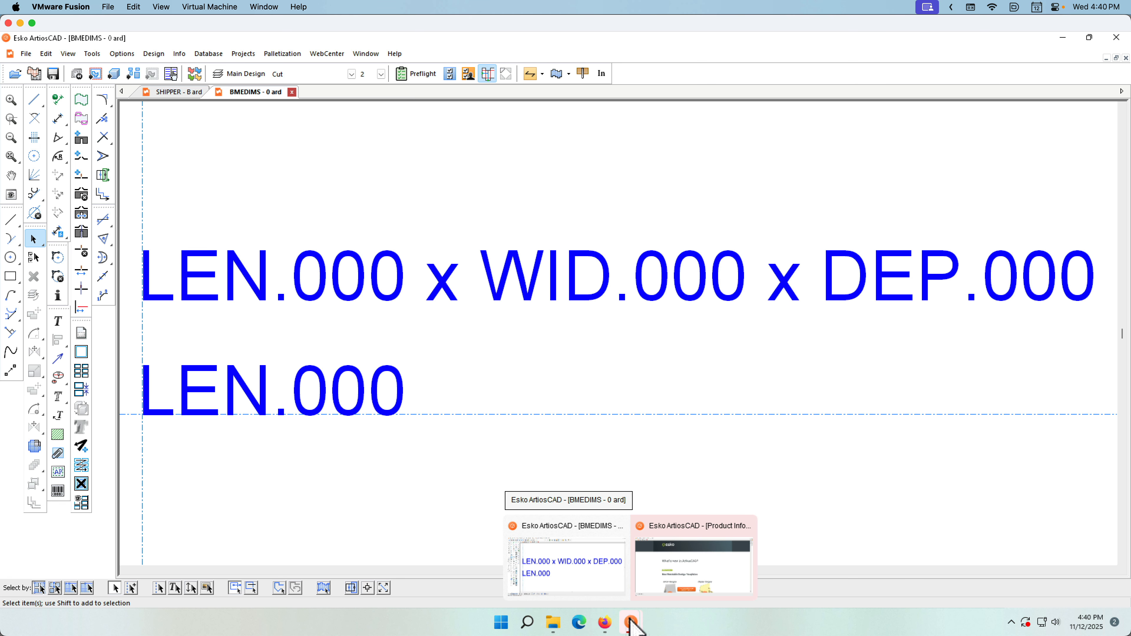
{"action": "mouse_move", "coordinate": [553, 622]}
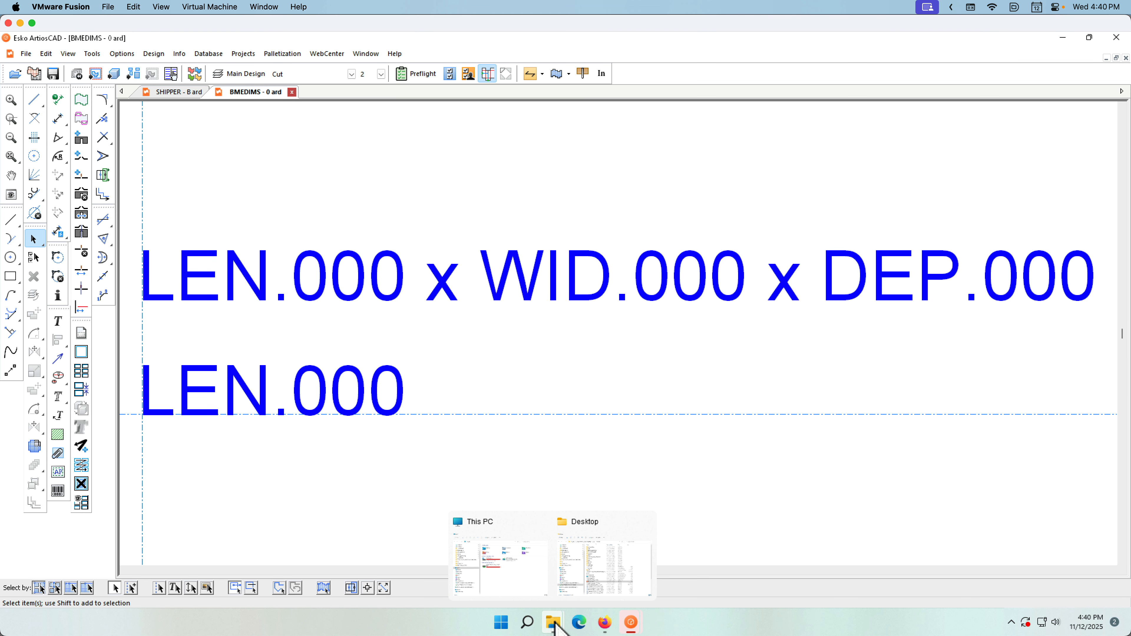
{"action": "left_click", "coordinate": [596, 579]}
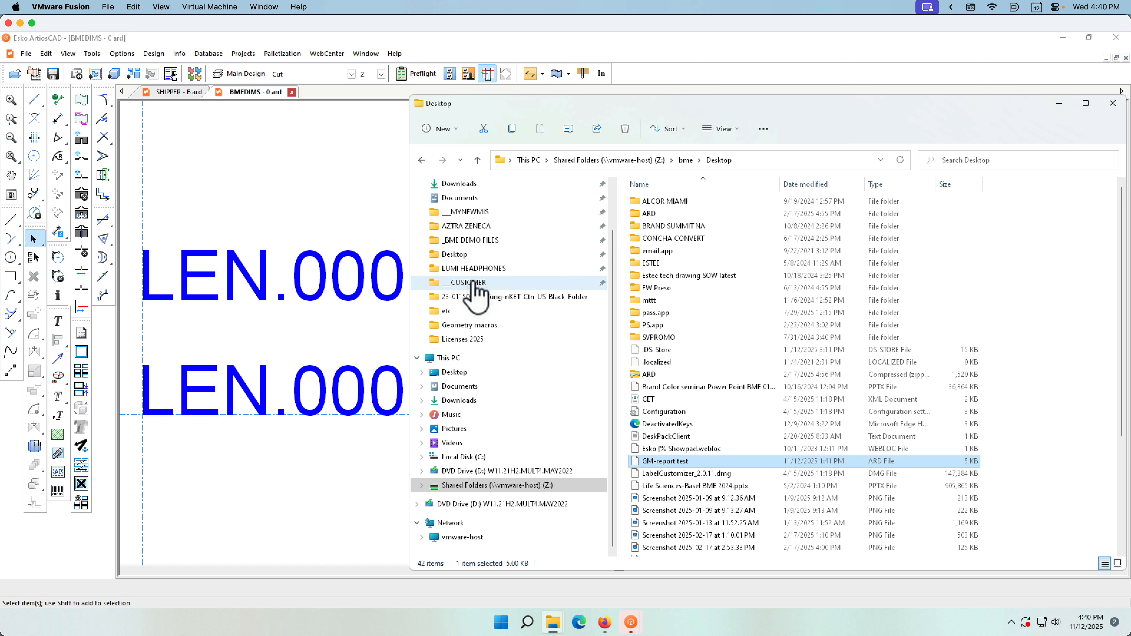
{"action": "left_click", "coordinate": [458, 359]}
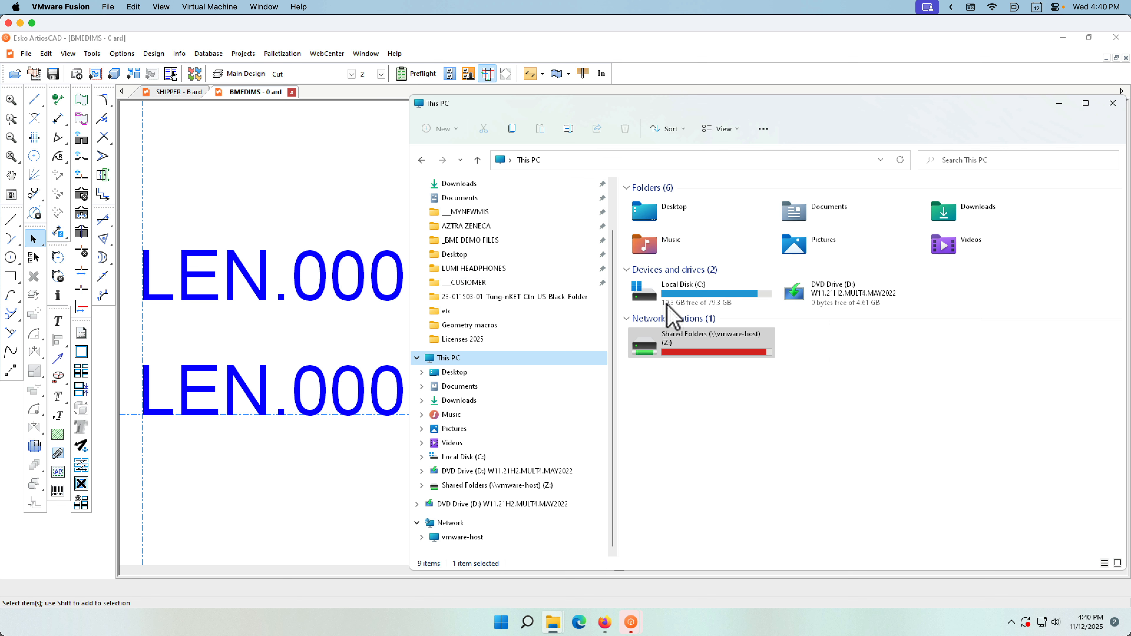
{"action": "double_click", "coordinate": [677, 294]}
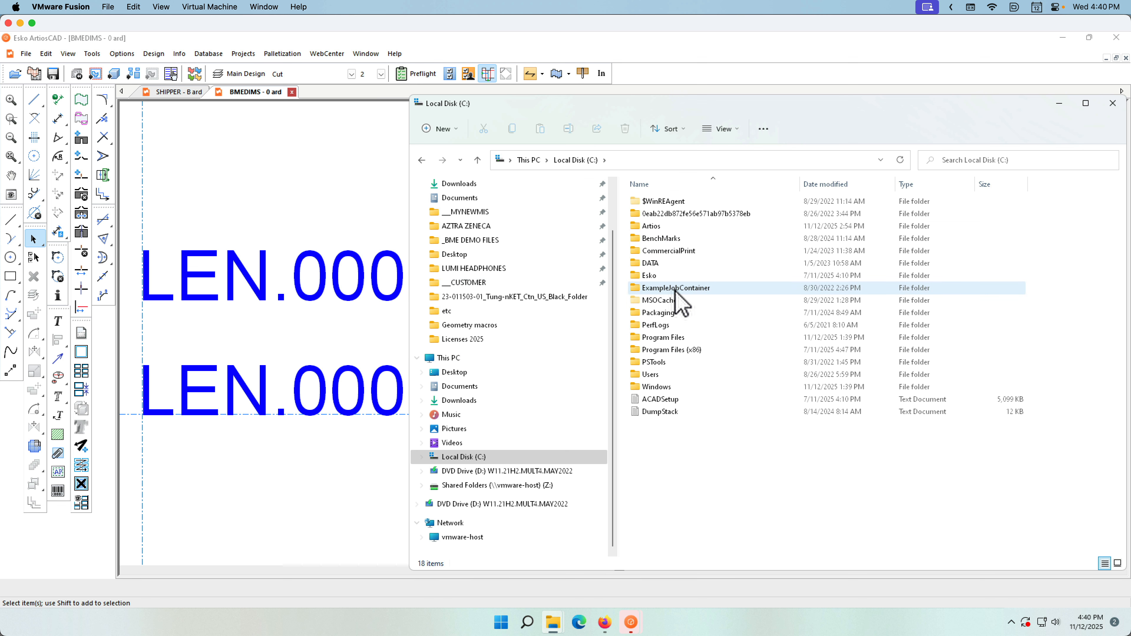
{"action": "double_click", "coordinate": [673, 226]}
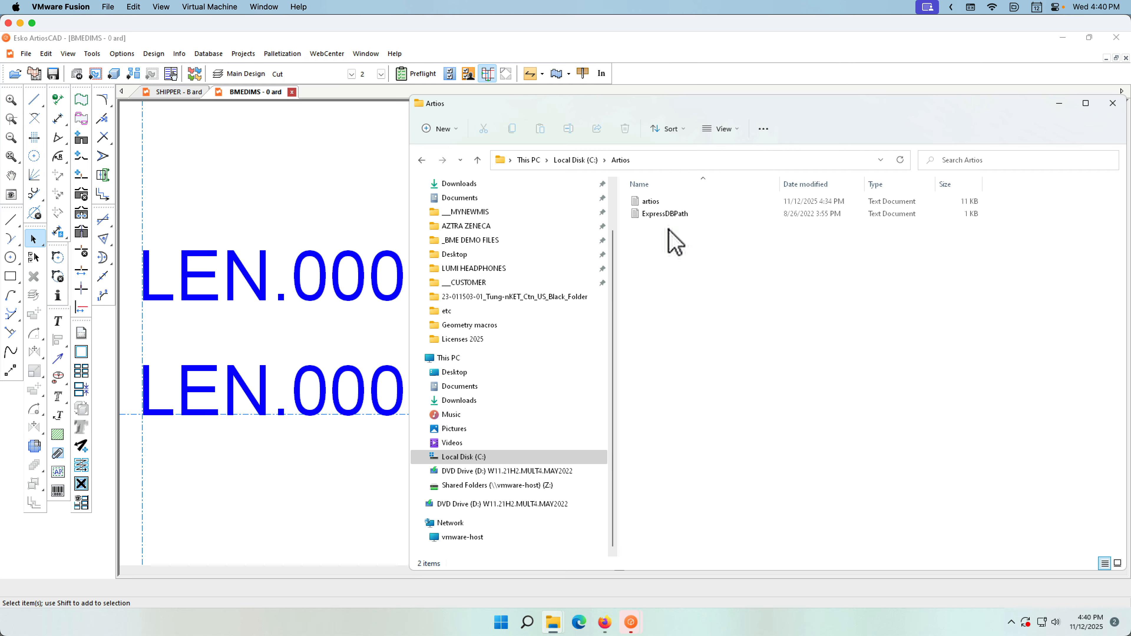
{"action": "left_click", "coordinate": [572, 161]}
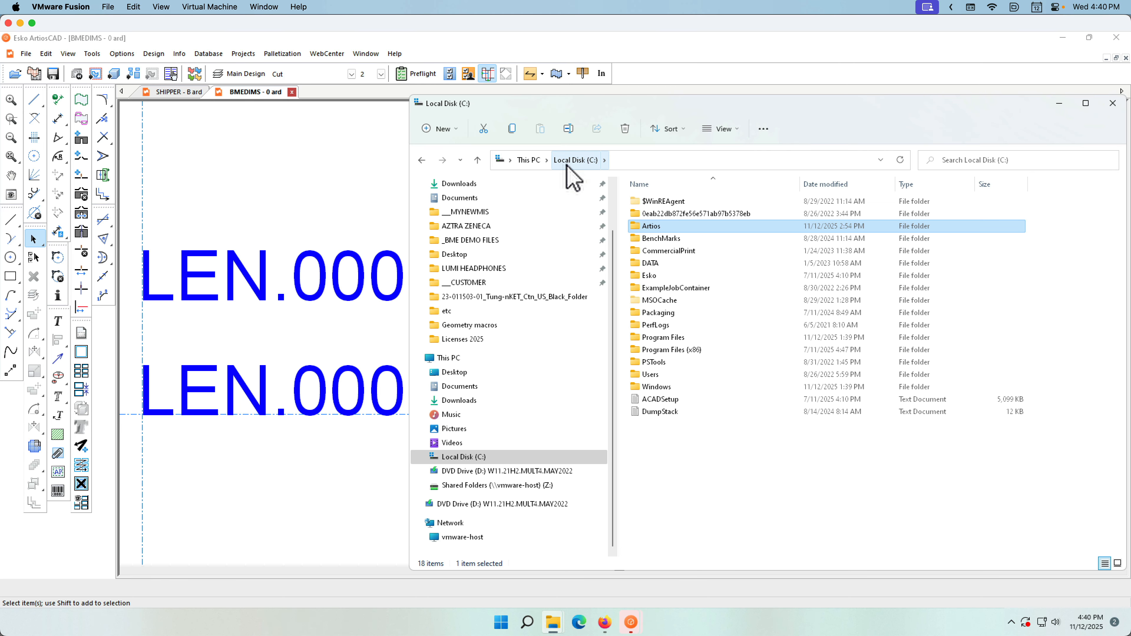
{"action": "left_click", "coordinate": [638, 278]}
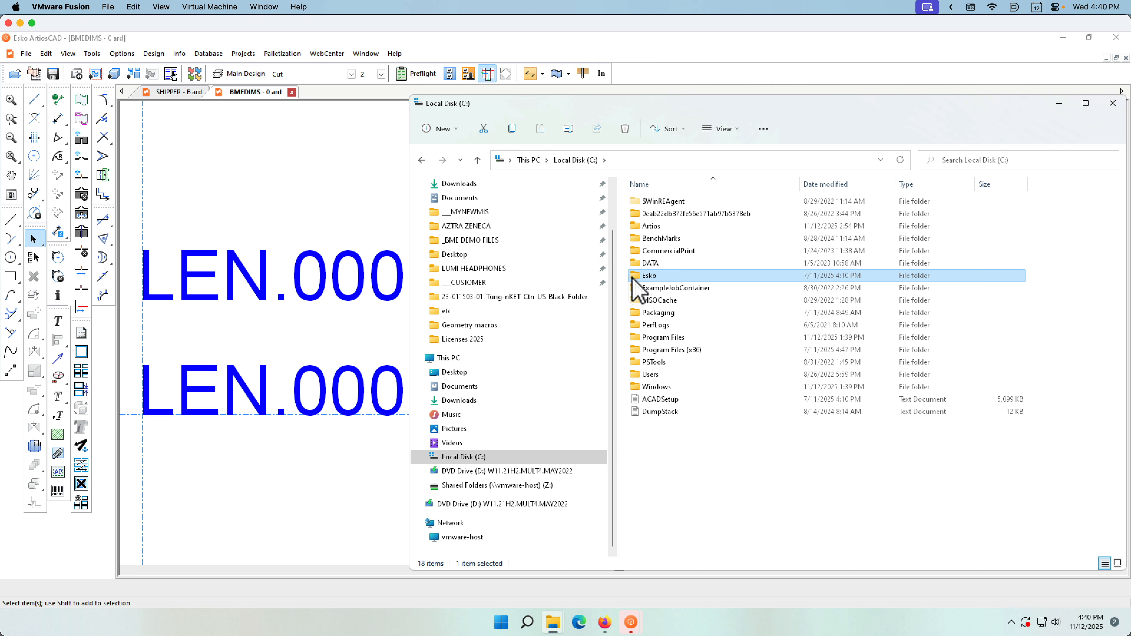
{"action": "double_click", "coordinate": [636, 278]}
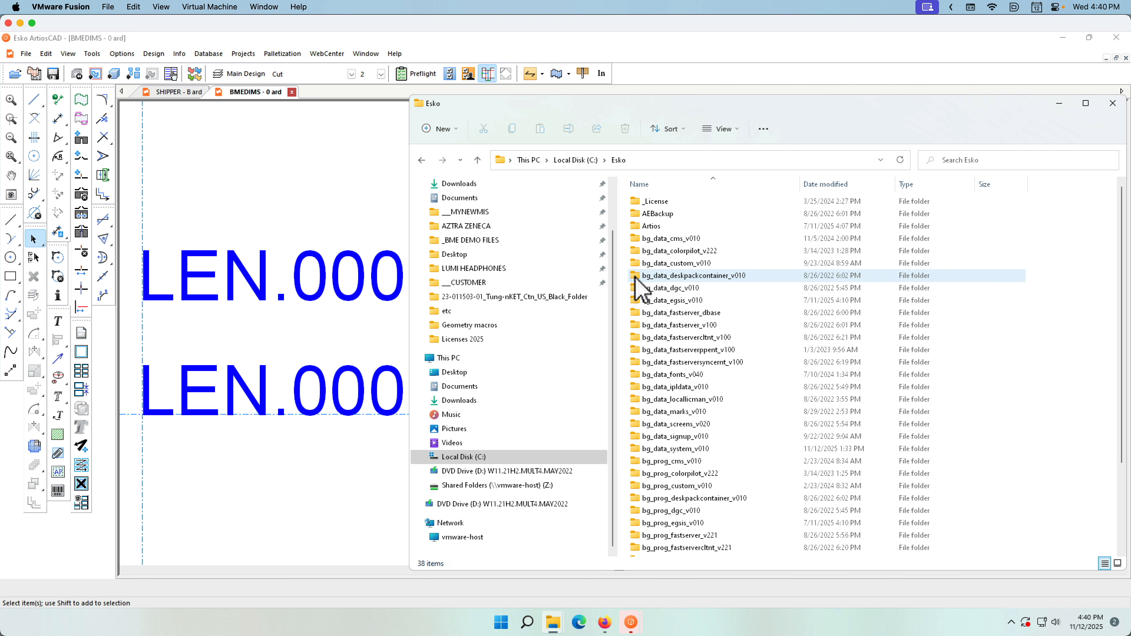
{"action": "double_click", "coordinate": [637, 228]}
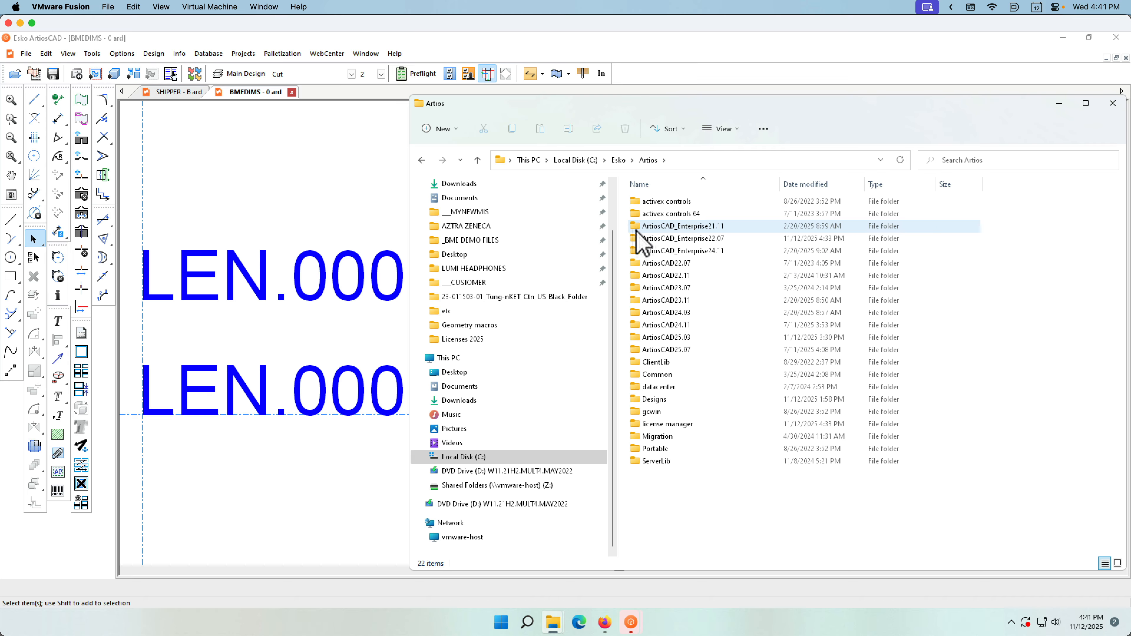
Look up the BMEDIMS file in ArtiosCAD25.07\InstLib\Geometry macros and return to the design in ArtiosCAD.
{"action": "left_click", "coordinate": [641, 350]}
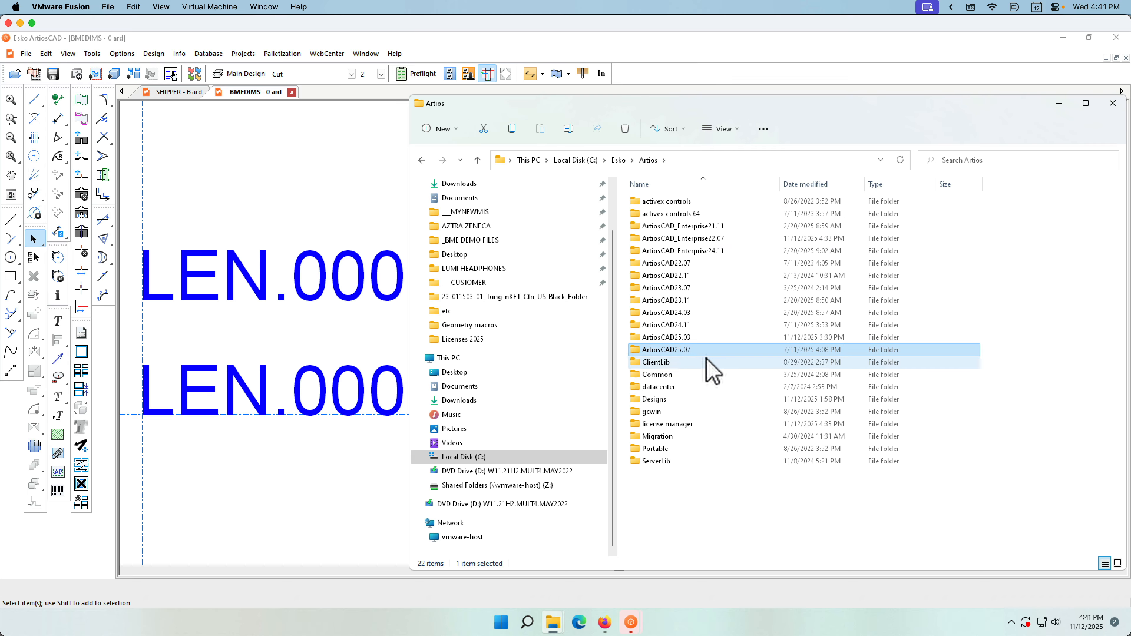
{"action": "double_click", "coordinate": [634, 353]}
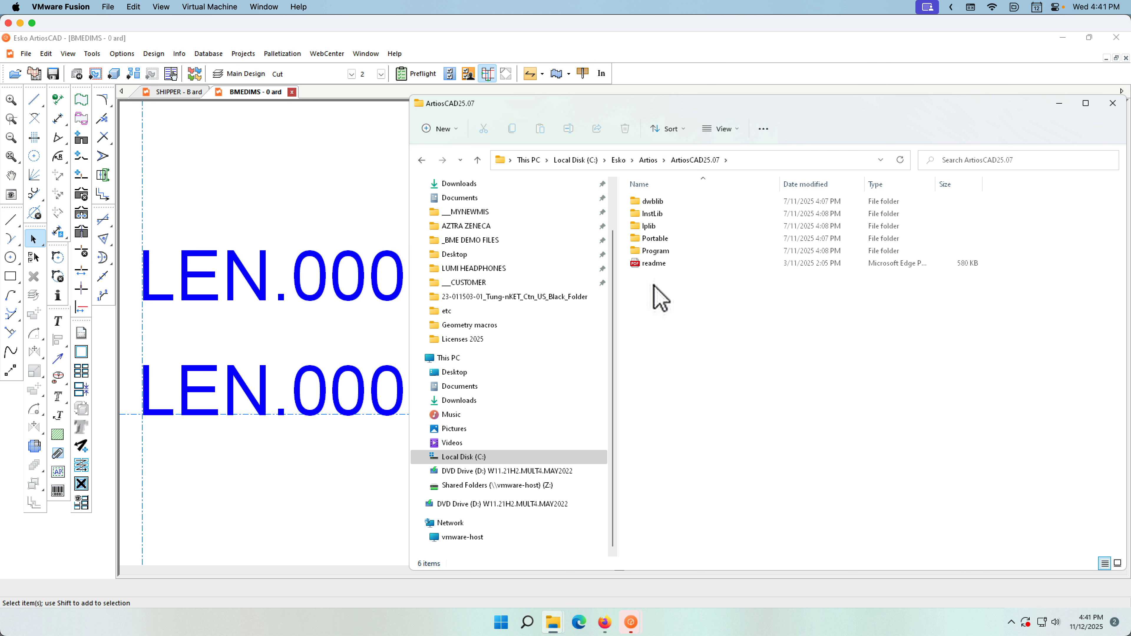
{"action": "double_click", "coordinate": [636, 214]}
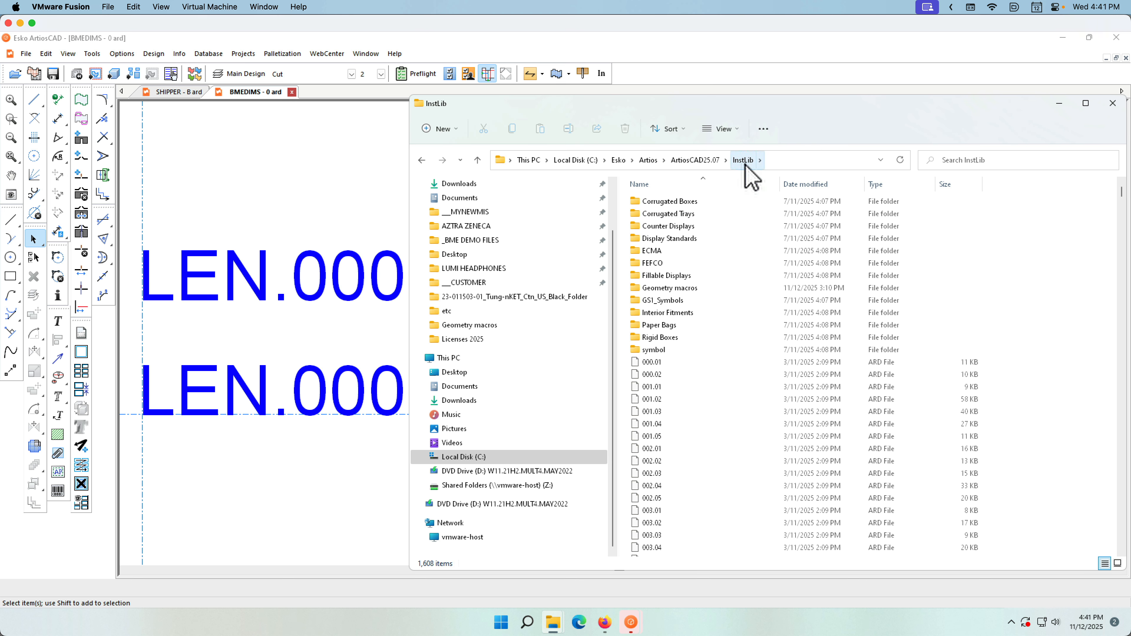
{"action": "left_click", "coordinate": [696, 288]}
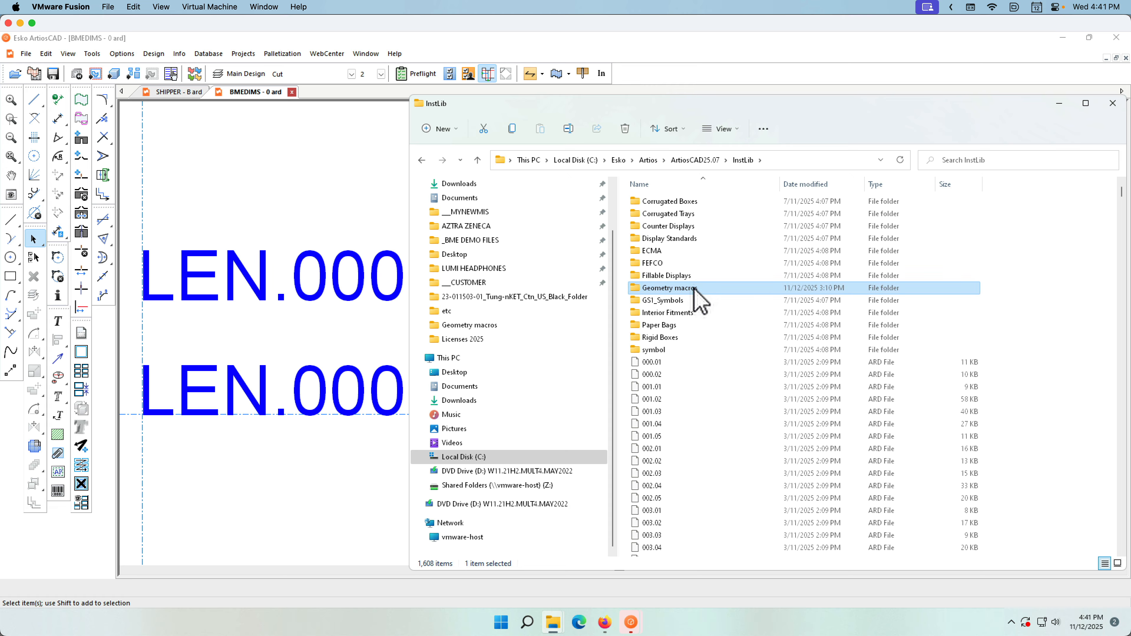
{"action": "double_click", "coordinate": [638, 290]}
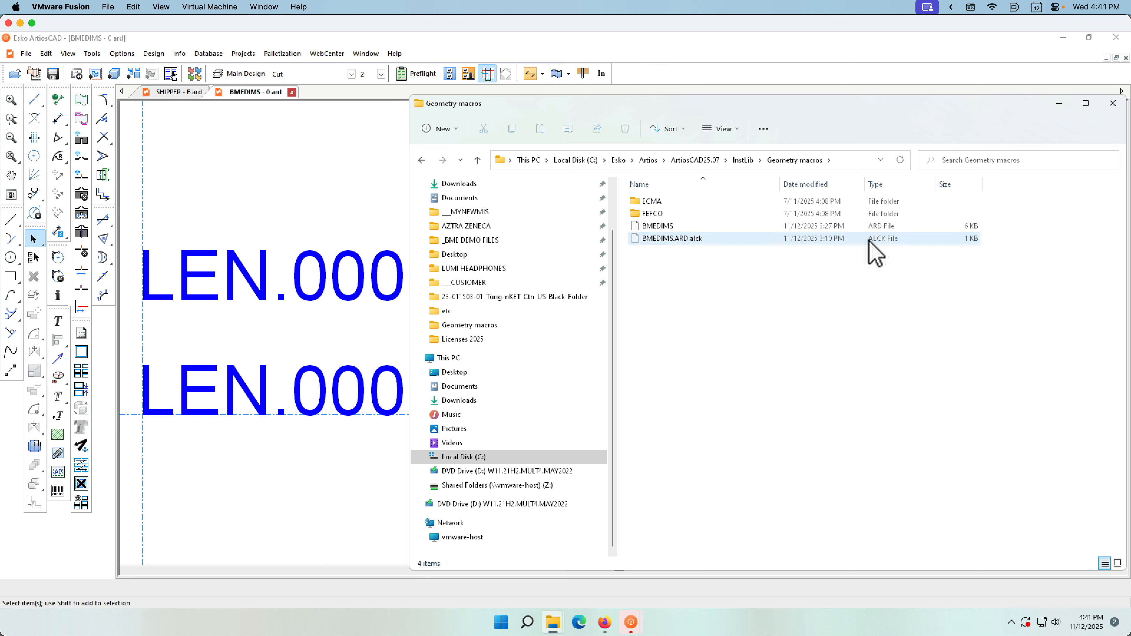
{"action": "left_click", "coordinate": [326, 191]}
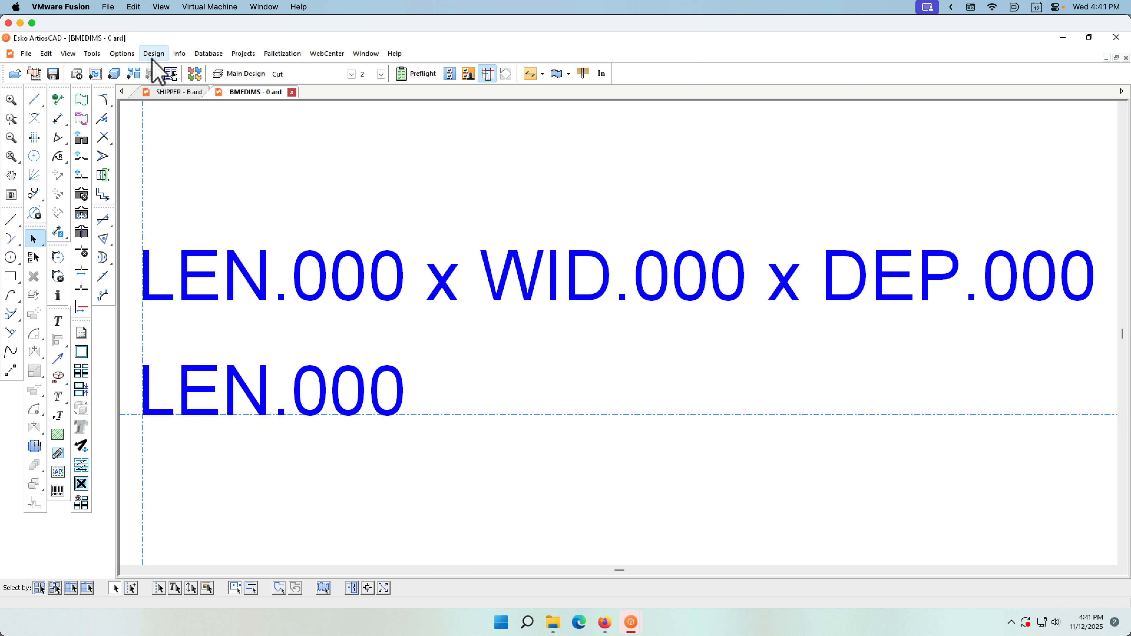
Open the ArtiosCAD defaults and expand the Geometry Macro Catalog in the shared defaults to show its BME folder.
{"action": "left_click", "coordinate": [121, 53]}
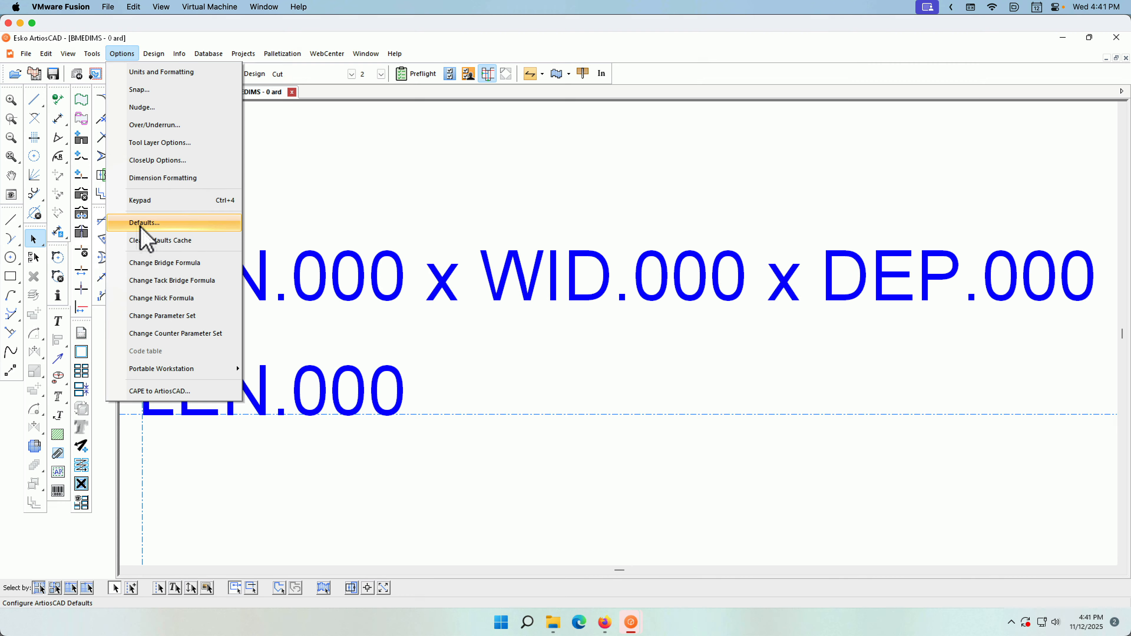
{"action": "left_click", "coordinate": [144, 223]}
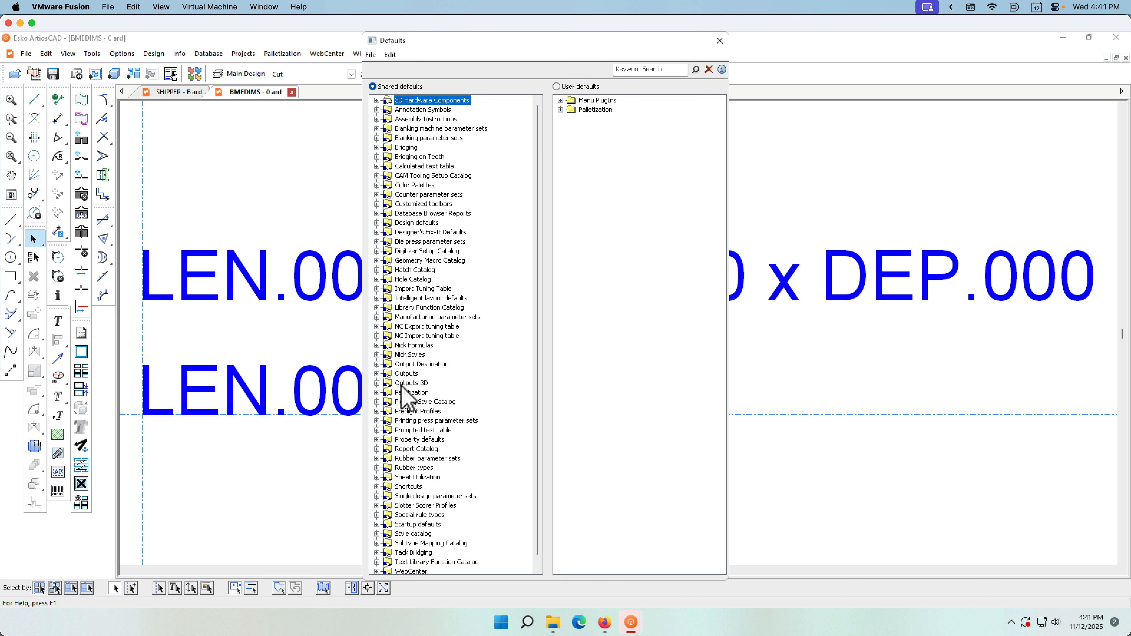
{"action": "left_click", "coordinate": [403, 261]}
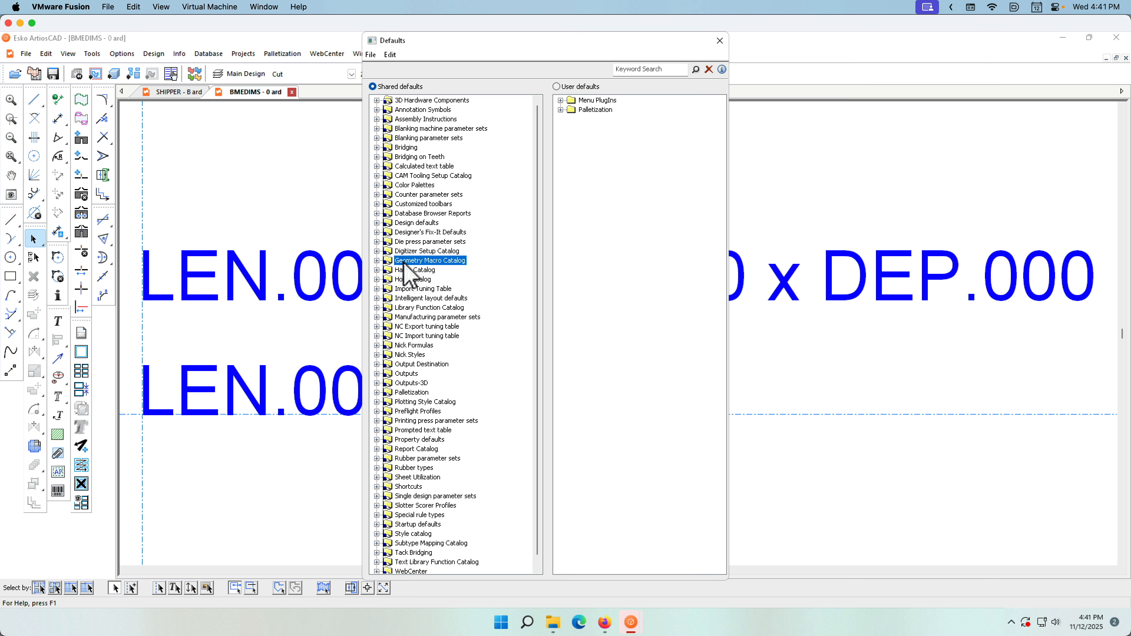
{"action": "left_click", "coordinate": [377, 261]}
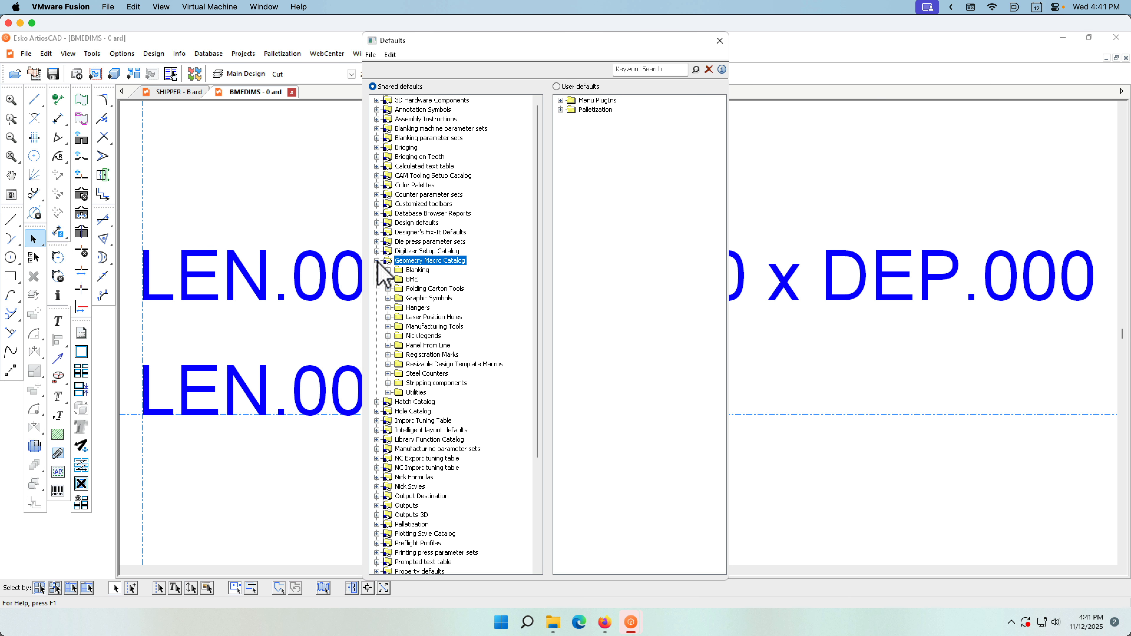
{"action": "left_click", "coordinate": [411, 280]}
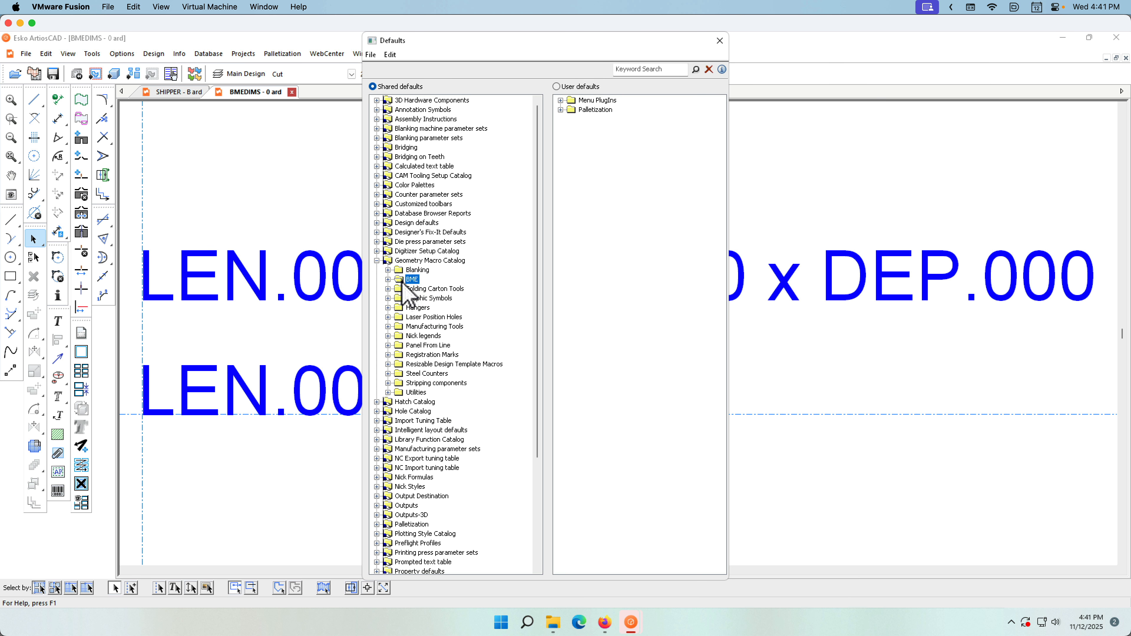
Add a new folder to the Geometry Macro Catalog in the shared defaults, keeping its default name.
{"action": "left_click", "coordinate": [445, 261]}
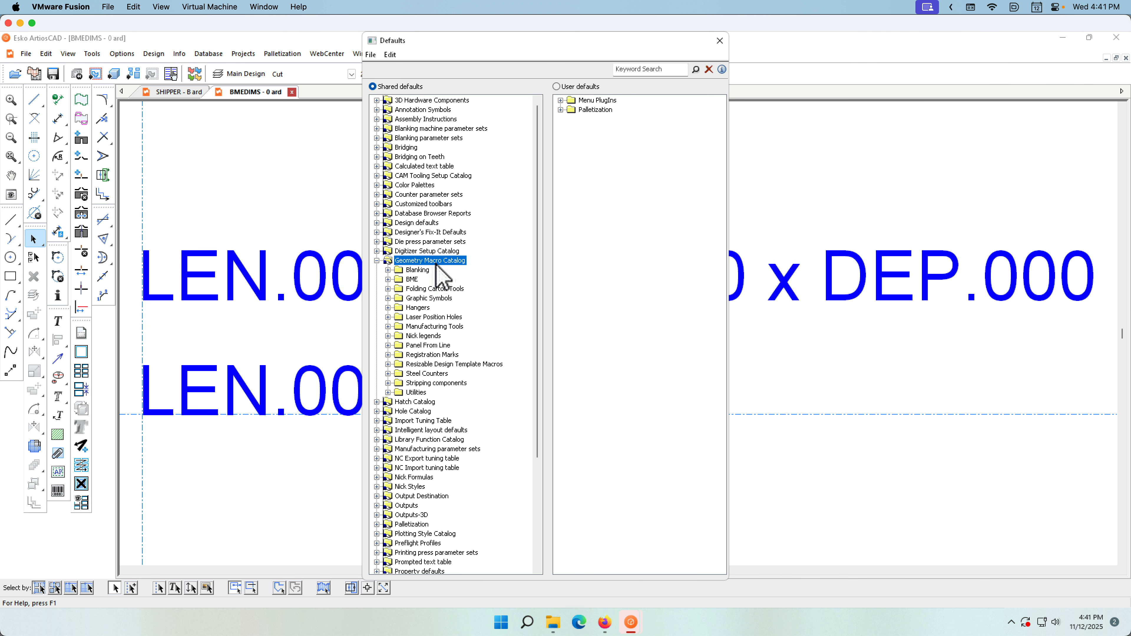
{"action": "right_click", "coordinate": [455, 262]}
{"action": "mouse_move", "coordinate": [487, 271]}
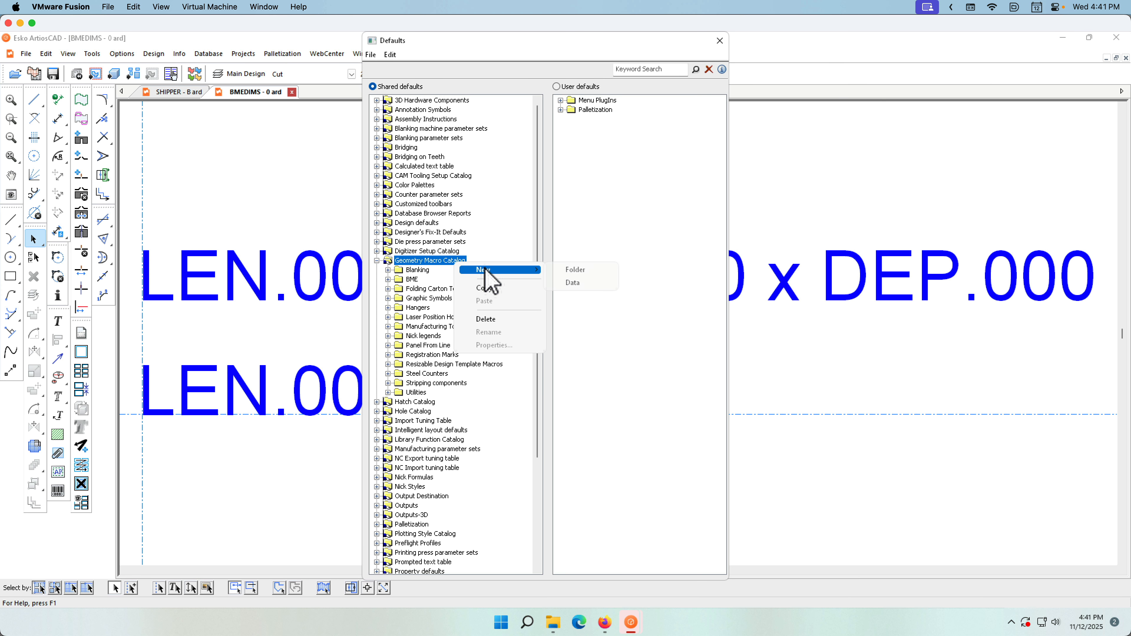
{"action": "left_click", "coordinate": [553, 270]}
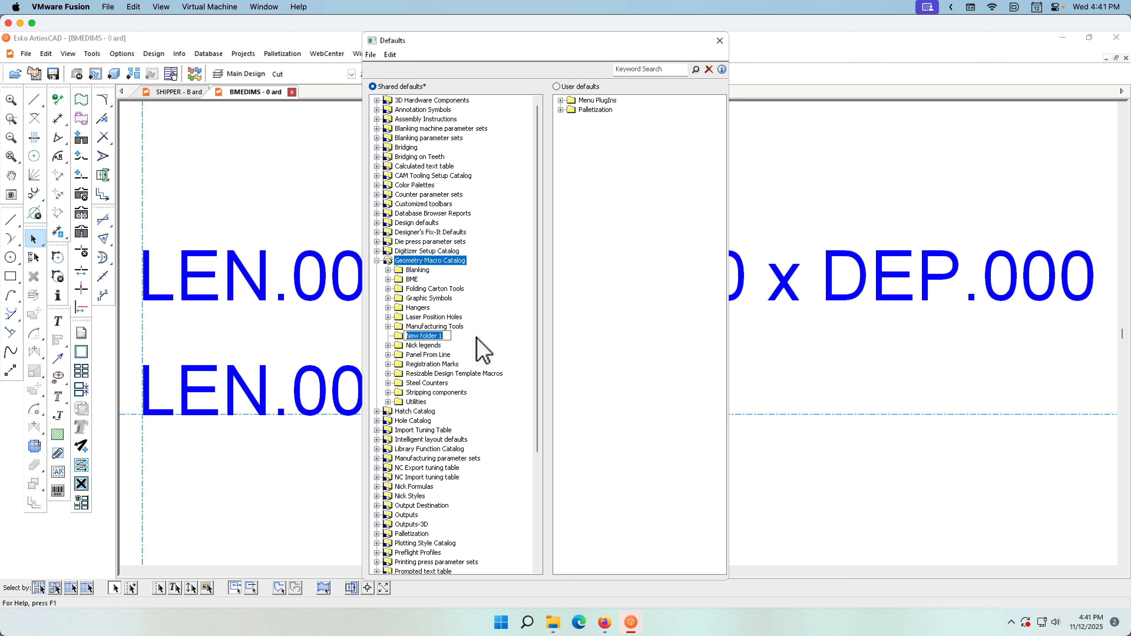
{"action": "key", "text": "Return"}
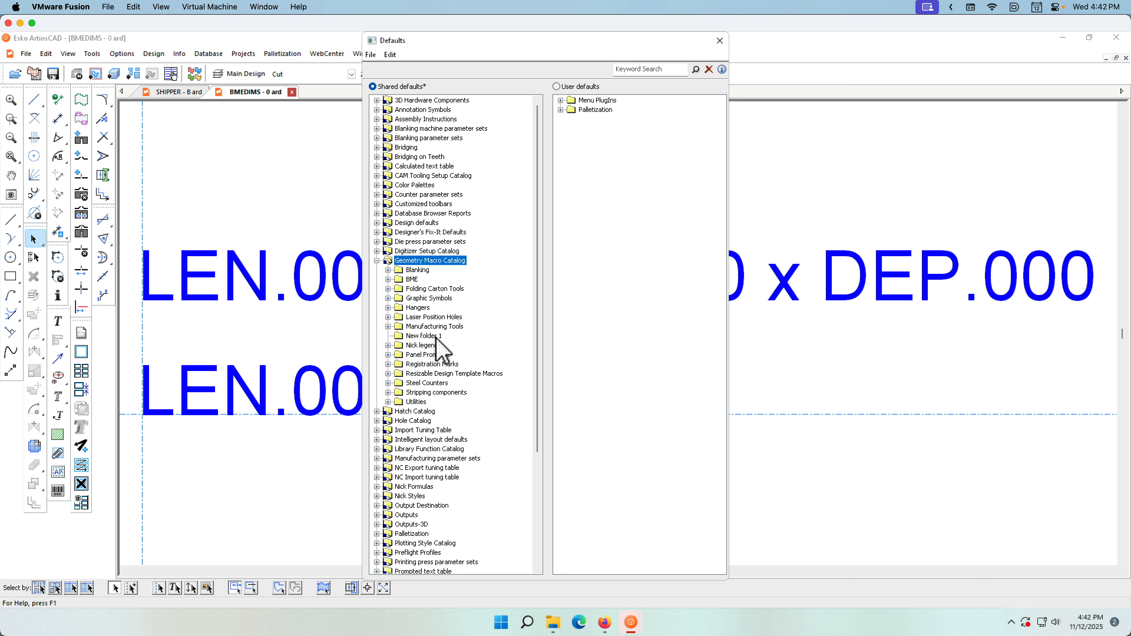
Add a new data entry inside the newly created catalog folder, keeping its default name.
{"action": "right_click", "coordinate": [431, 336]}
{"action": "mouse_move", "coordinate": [443, 344]}
{"action": "left_click", "coordinate": [550, 358]}
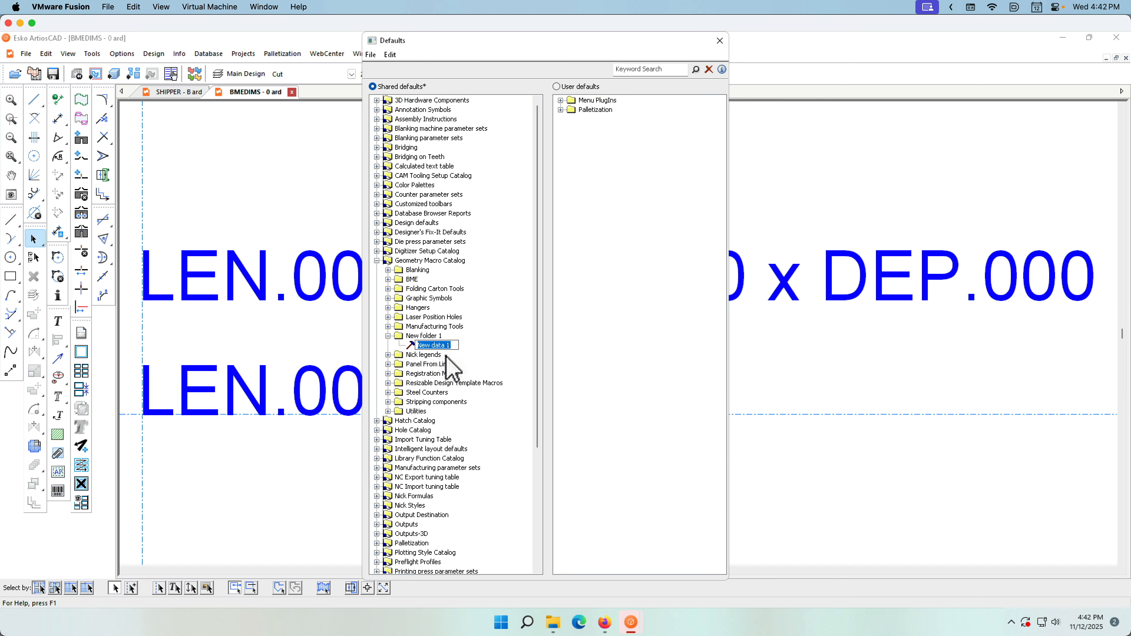
{"action": "left_click", "coordinate": [400, 336]}
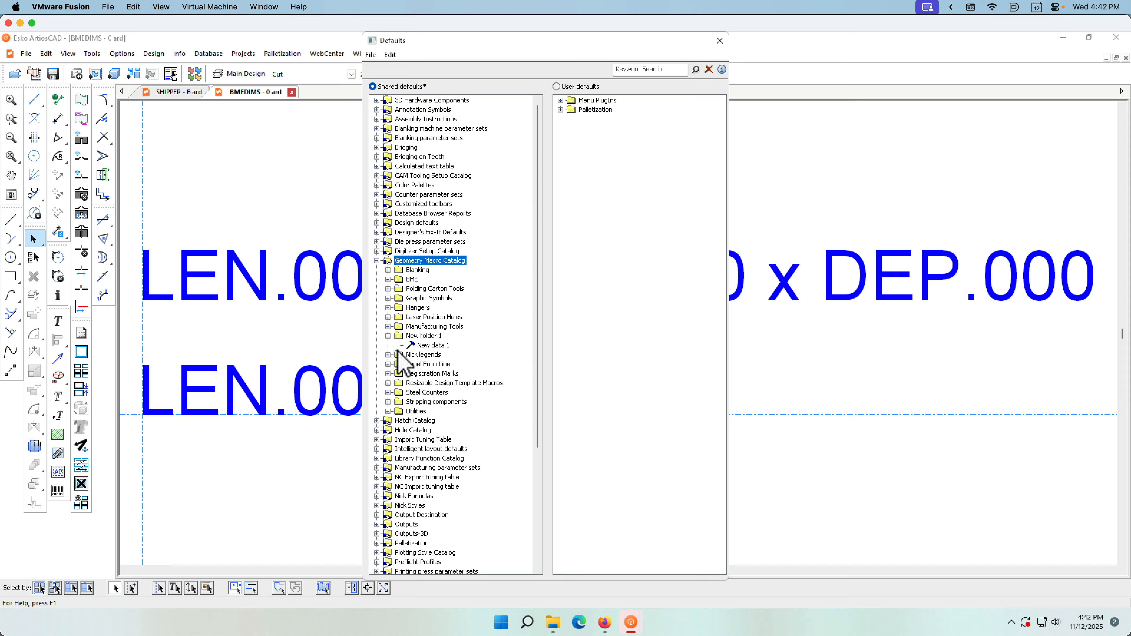
Delete the newly added New folder 1 and its data entry from the Geometry Macro Catalog in the shared defaults.
{"action": "right_click", "coordinate": [404, 337]}
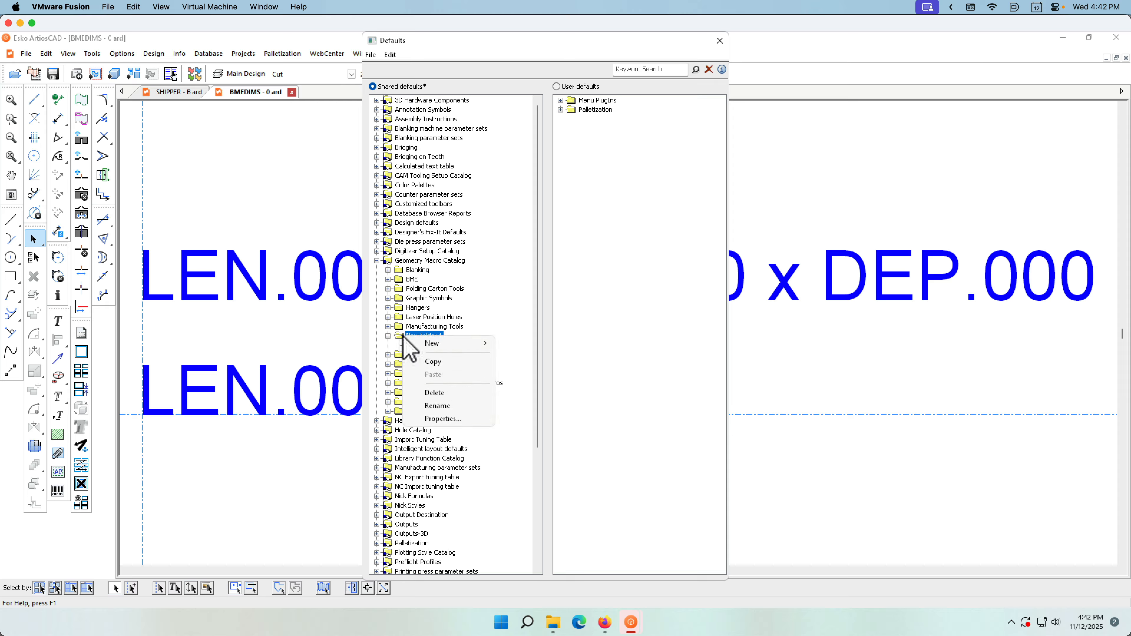
{"action": "left_click", "coordinate": [434, 393]}
{"action": "left_click", "coordinate": [602, 349]}
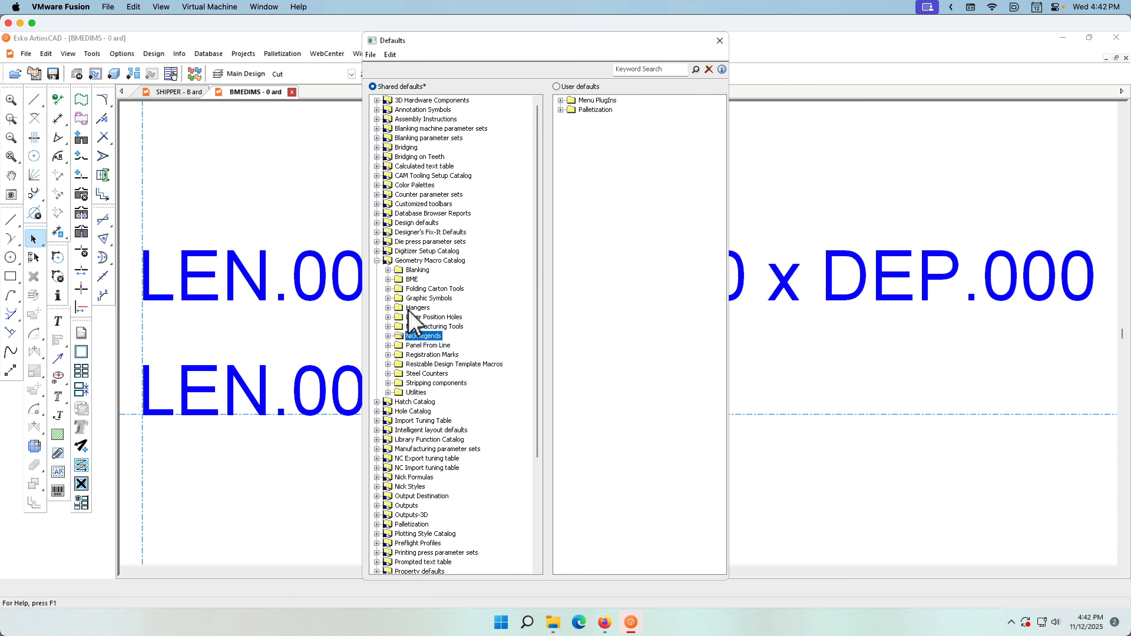
Open the BMEDIMS entry in the catalog's BME folder and check which macro file it references, keeping the current file.
{"action": "double_click", "coordinate": [397, 279]}
{"action": "left_click", "coordinate": [421, 290]}
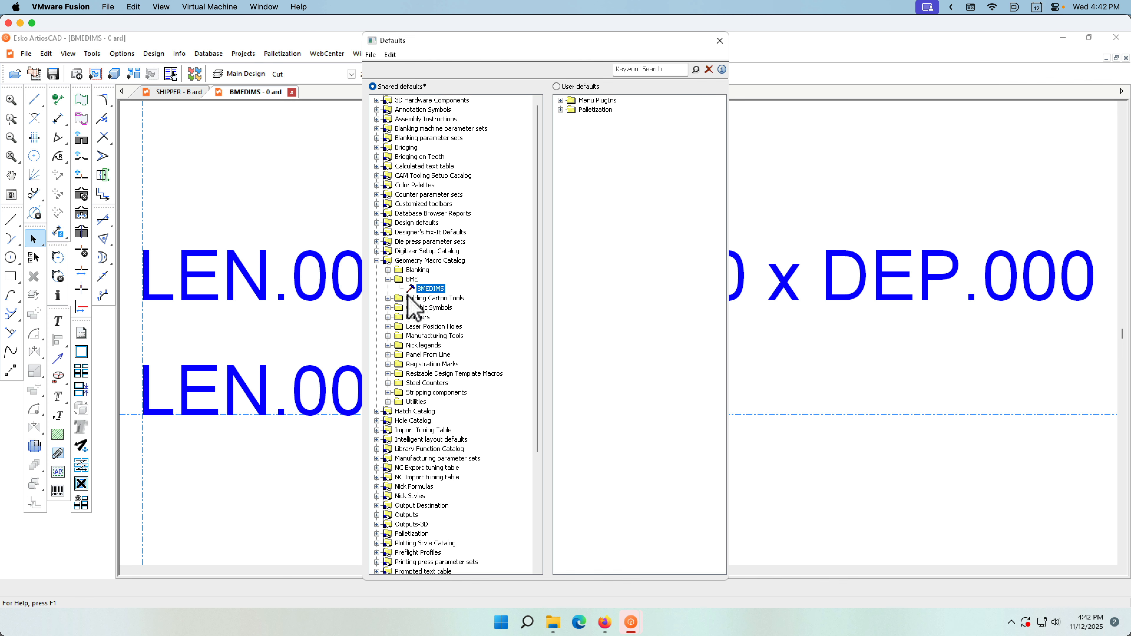
{"action": "double_click", "coordinate": [426, 289]}
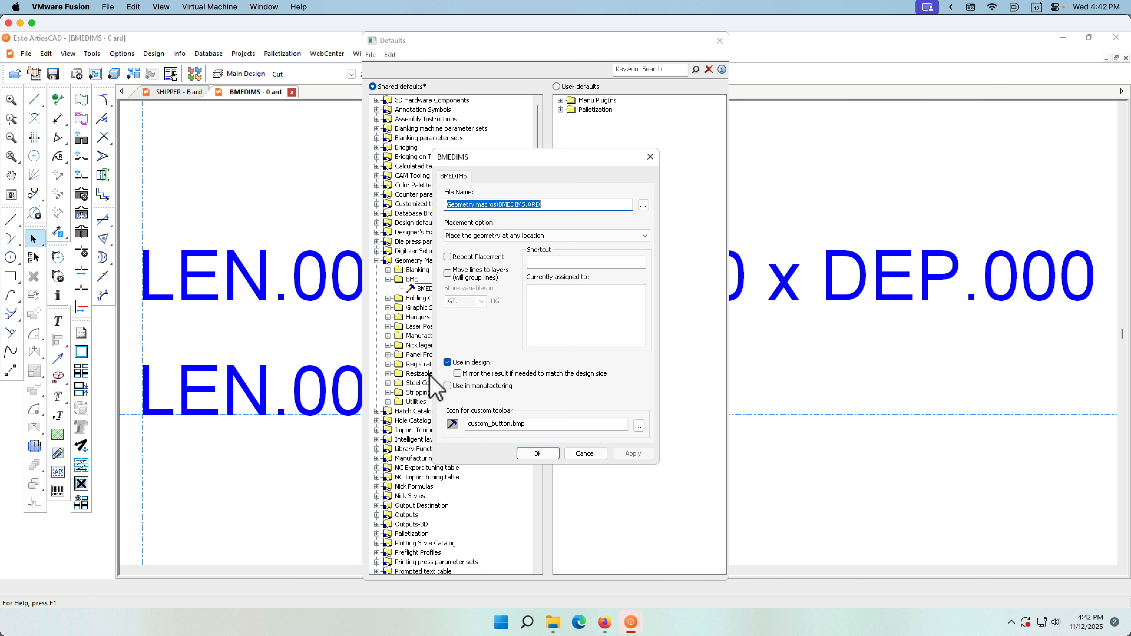
{"action": "left_click_drag", "start_coordinate": [564, 154], "coordinate": [578, 161]}
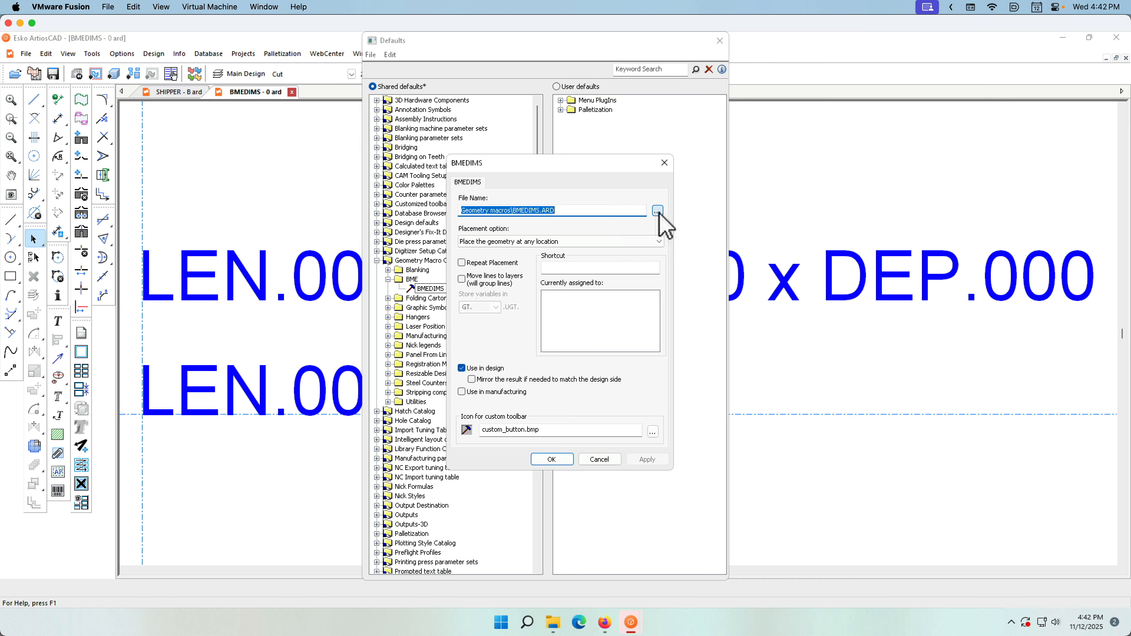
{"action": "left_click", "coordinate": [658, 211]}
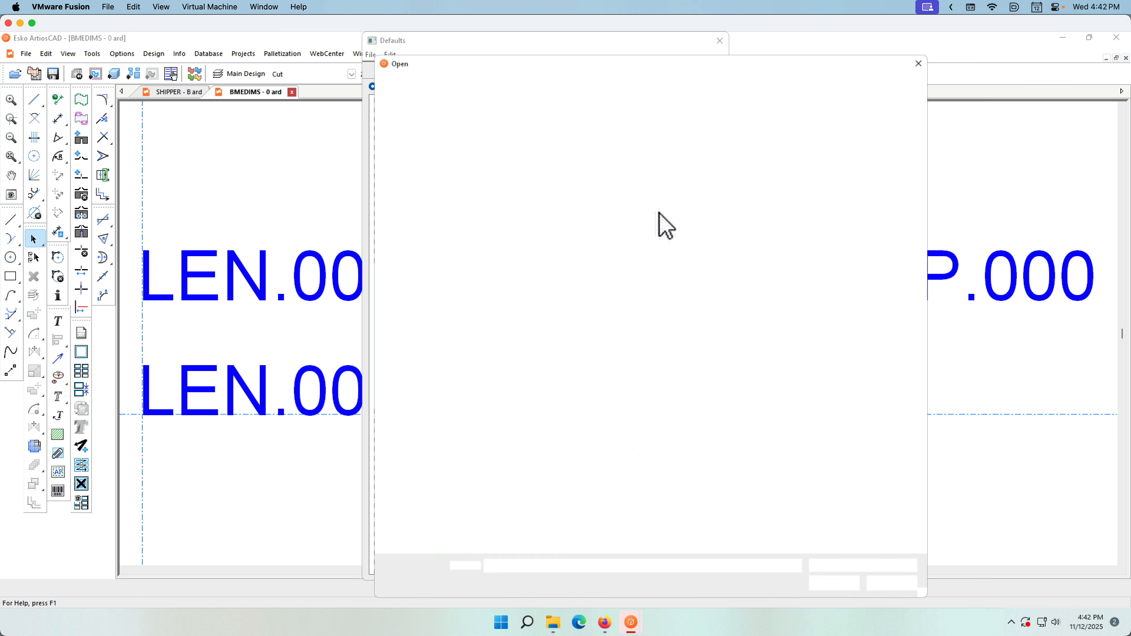
{"action": "left_click", "coordinate": [578, 169]}
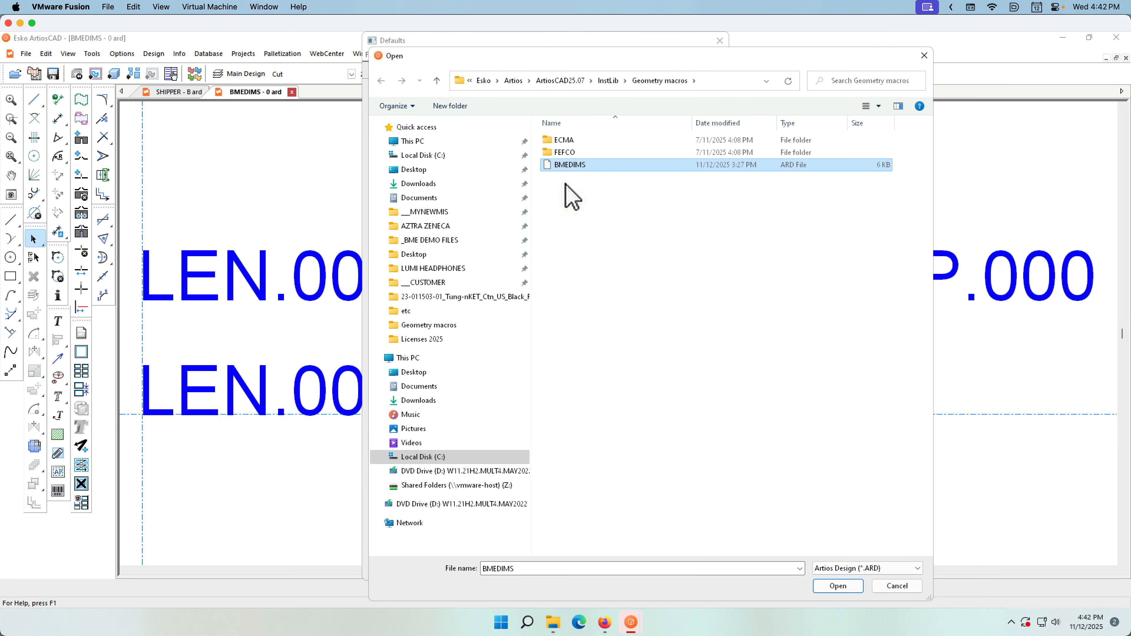
{"action": "left_click", "coordinate": [897, 587]}
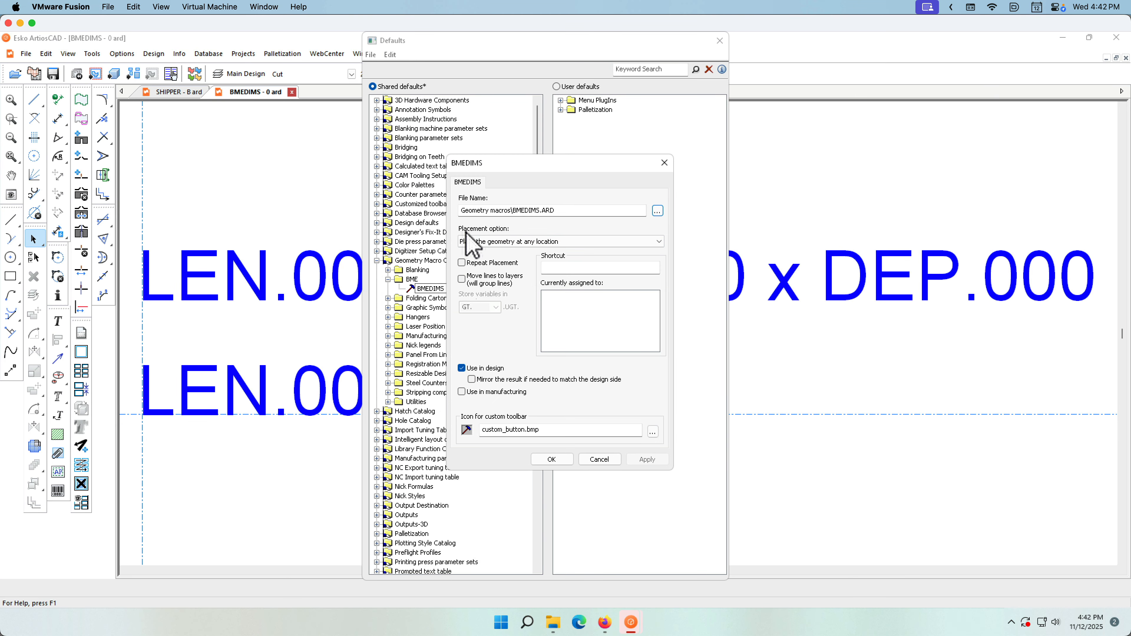
Review the placement options available for the BMEDIMS macro and close its properties, keeping placement at any location.
{"action": "left_click", "coordinate": [653, 241]}
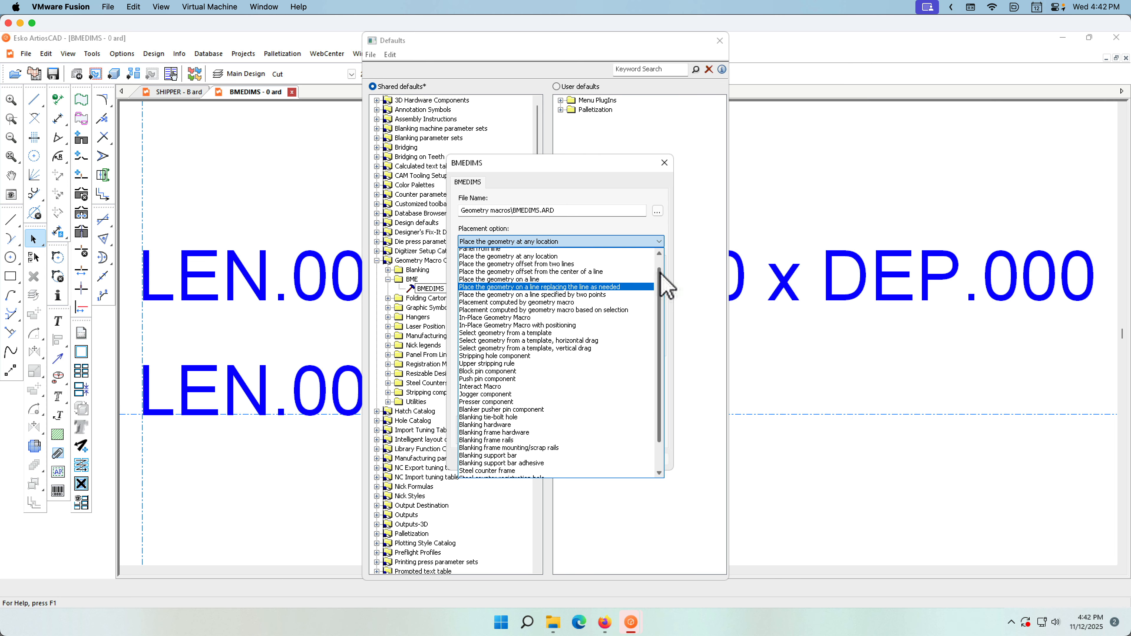
{"action": "scroll", "coordinate": [659, 285], "scroll_direction": "up", "scroll_amount": 1}
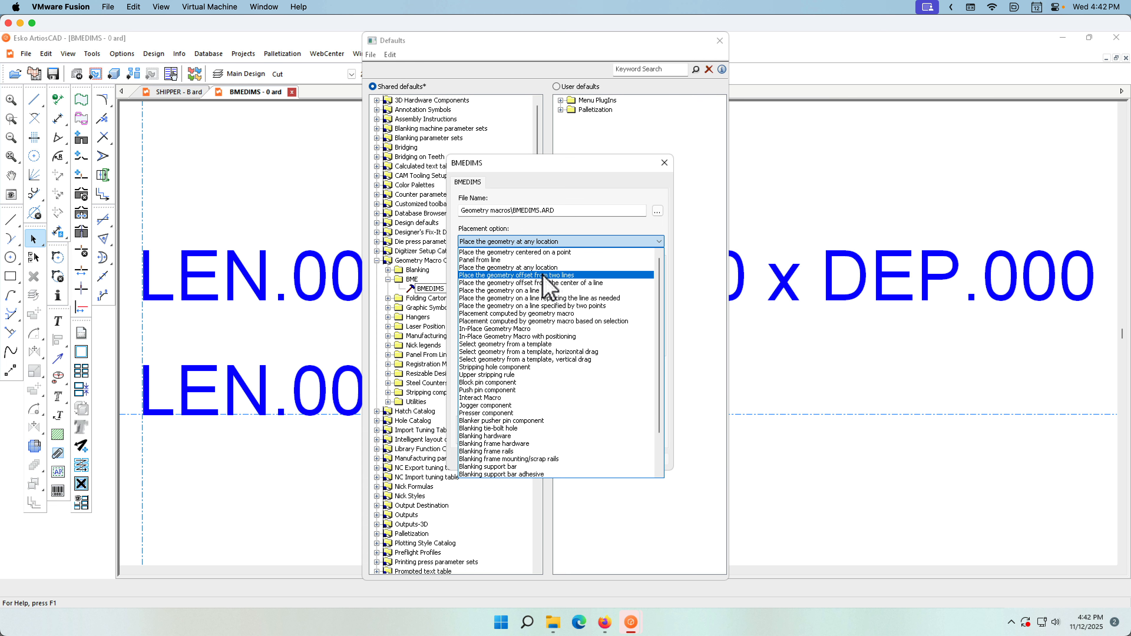
{"action": "left_click", "coordinate": [578, 206]}
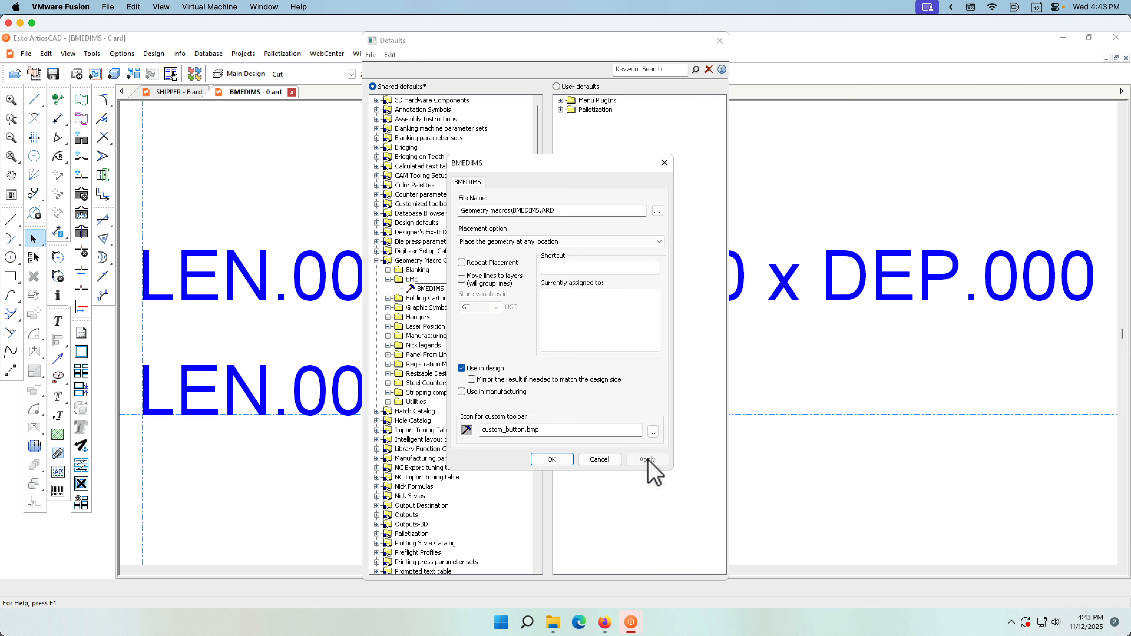
{"action": "left_click", "coordinate": [617, 461]}
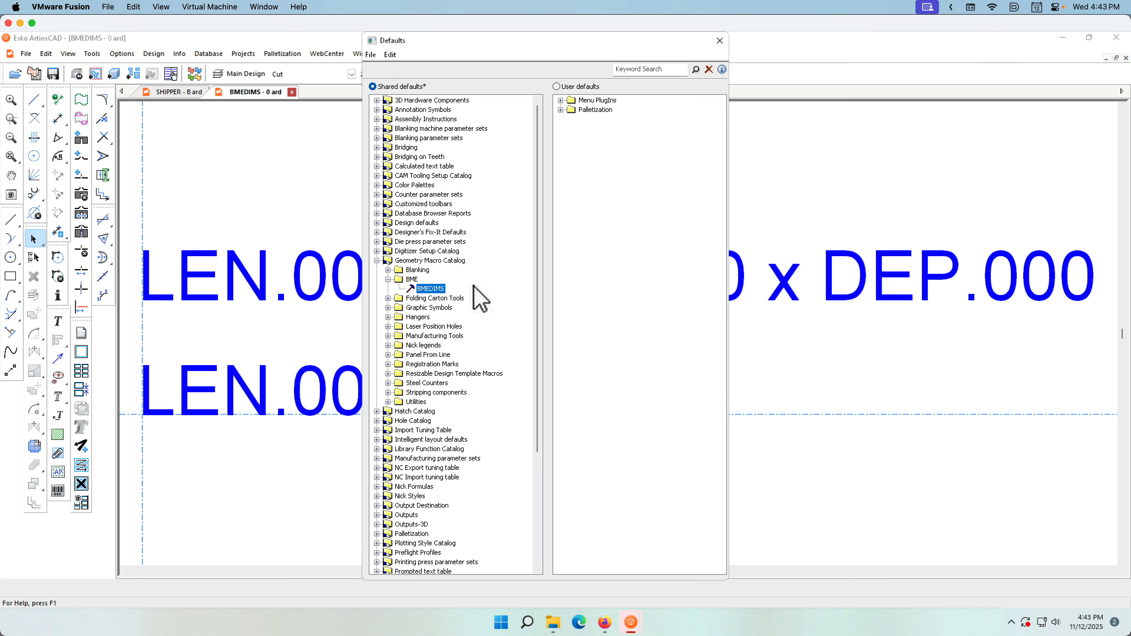
Save the shared defaults, overwriting the existing ones, and close the Defaults window.
{"action": "left_click", "coordinate": [371, 54]}
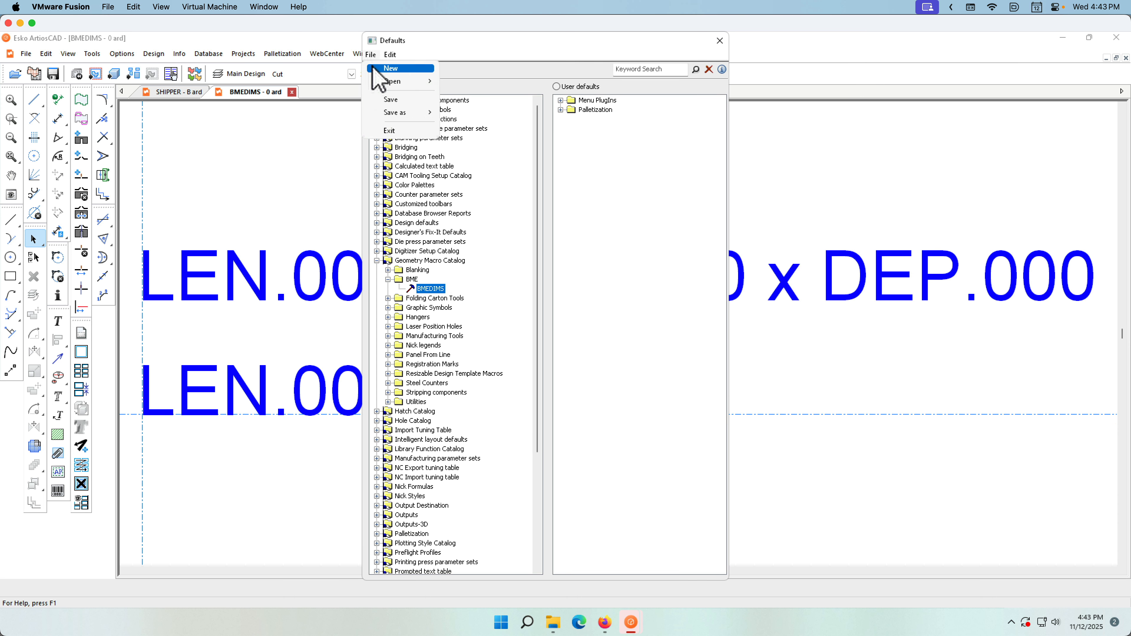
{"action": "left_click", "coordinate": [384, 100]}
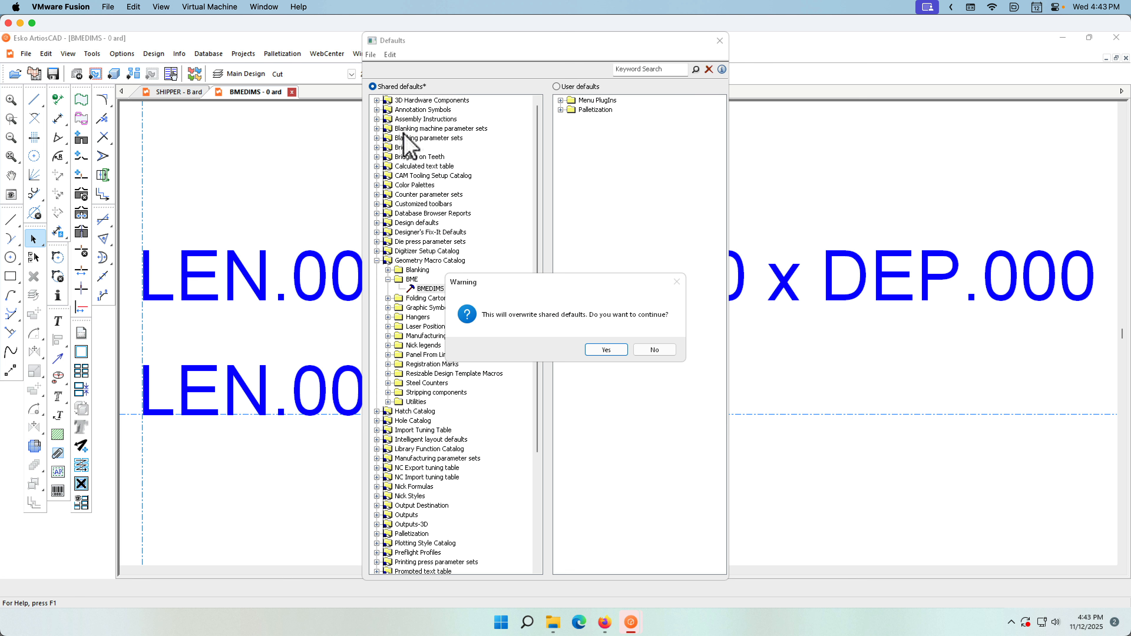
{"action": "left_click", "coordinate": [607, 348]}
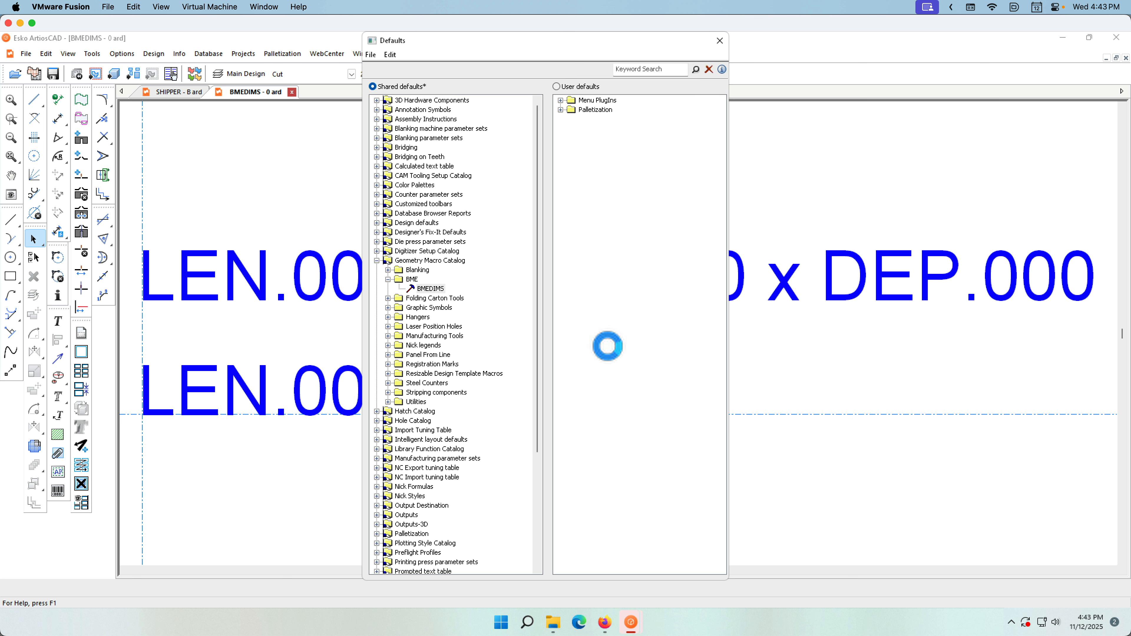
{"action": "left_click", "coordinate": [720, 41]}
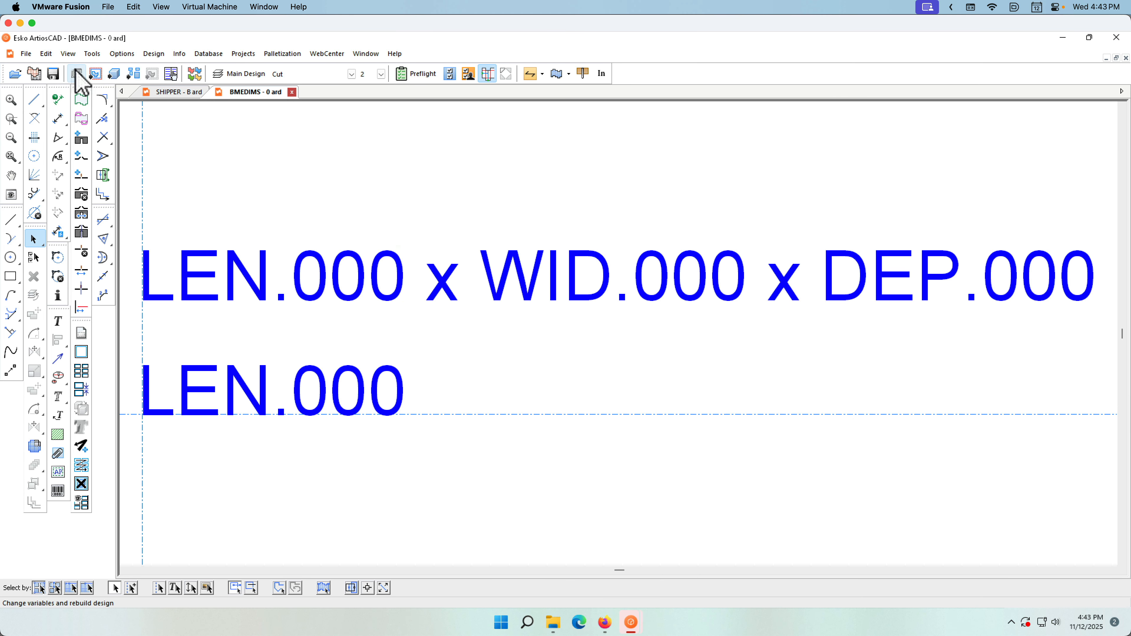
Switch to the SHIPPER design and delete the two existing calculated texts near the bottom of the second panel.
{"action": "left_click", "coordinate": [28, 55]}
{"action": "mouse_move", "coordinate": [34, 95]}
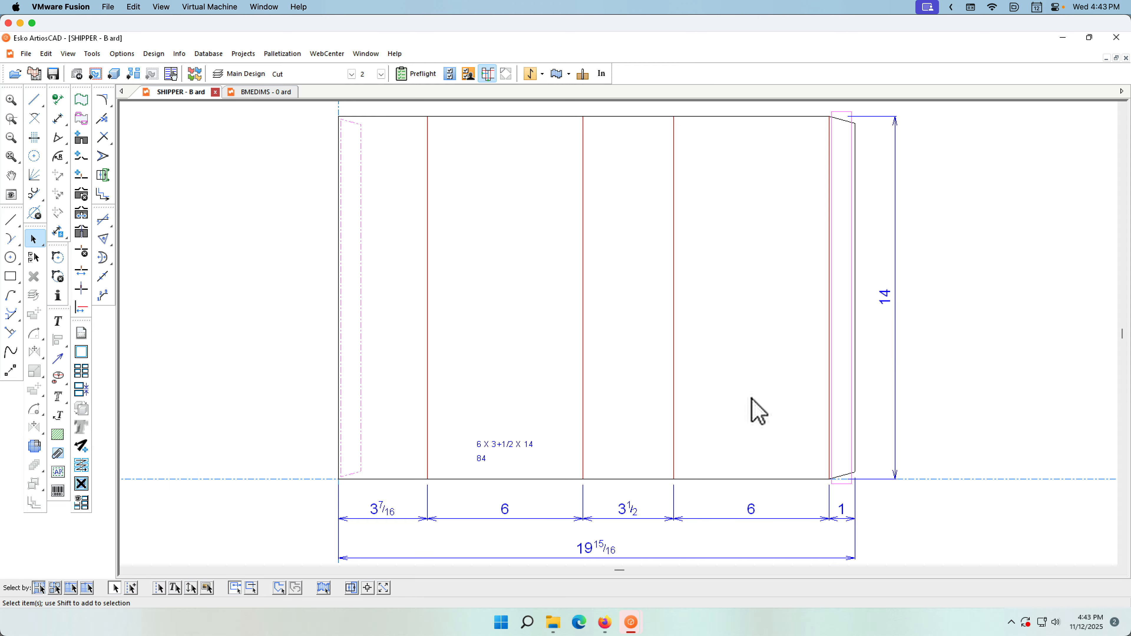
{"action": "left_click", "coordinate": [508, 446]}
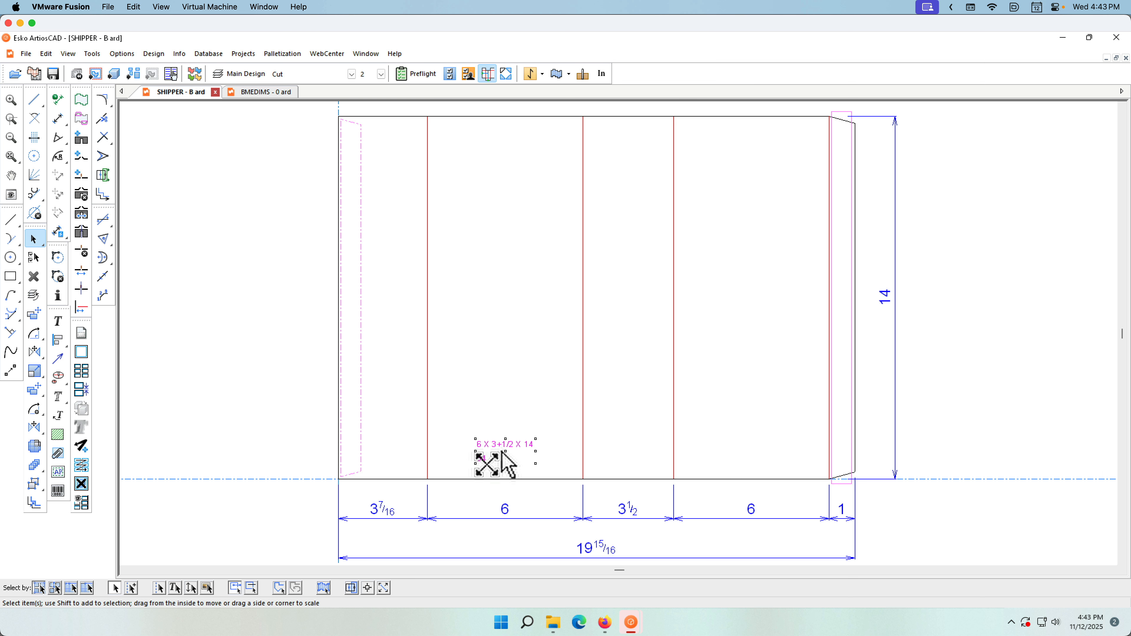
{"action": "key", "text": "Delete"}
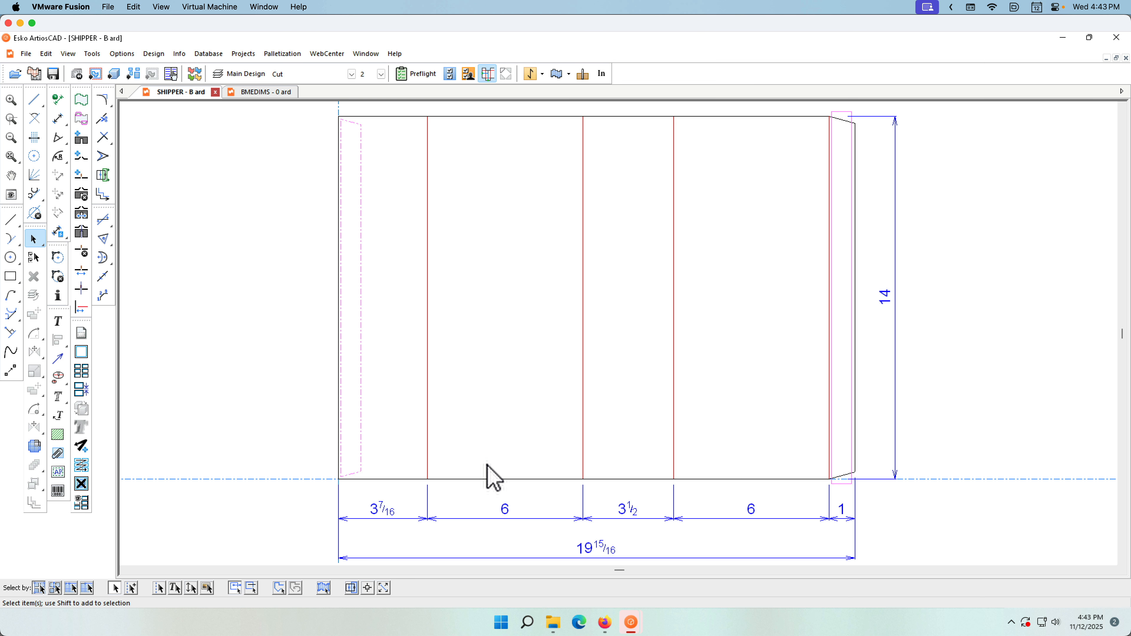
Insert the BMEDIMS geometry macro from the BME catalog folder near the lower-left corner of the SHIPPER's second panel.
{"action": "left_click", "coordinate": [92, 54]}
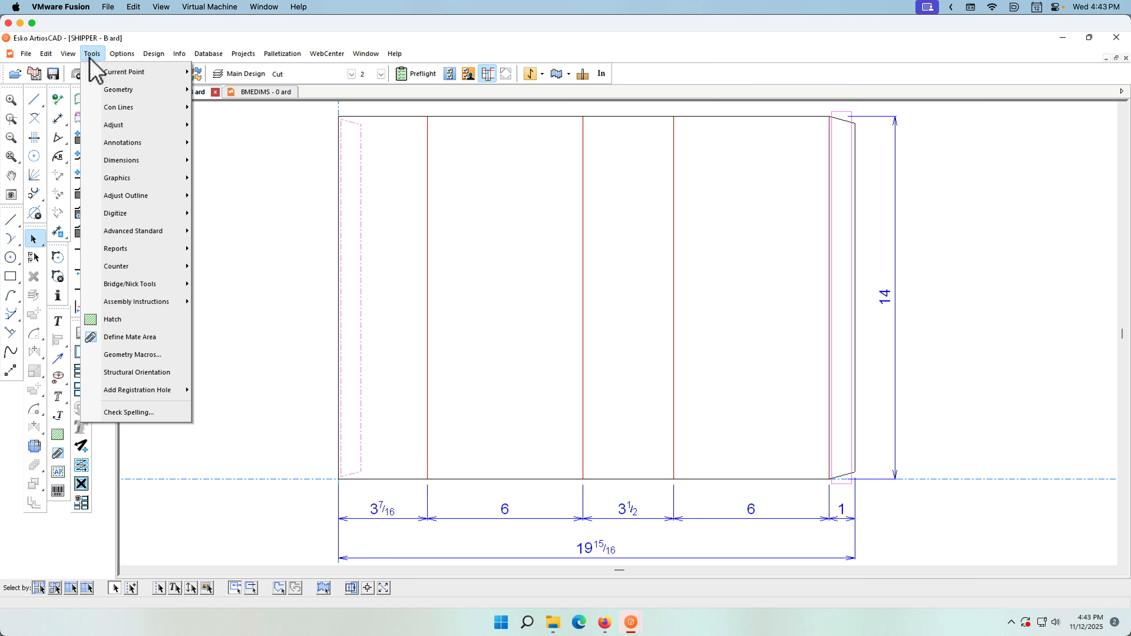
{"action": "left_click", "coordinate": [148, 358]}
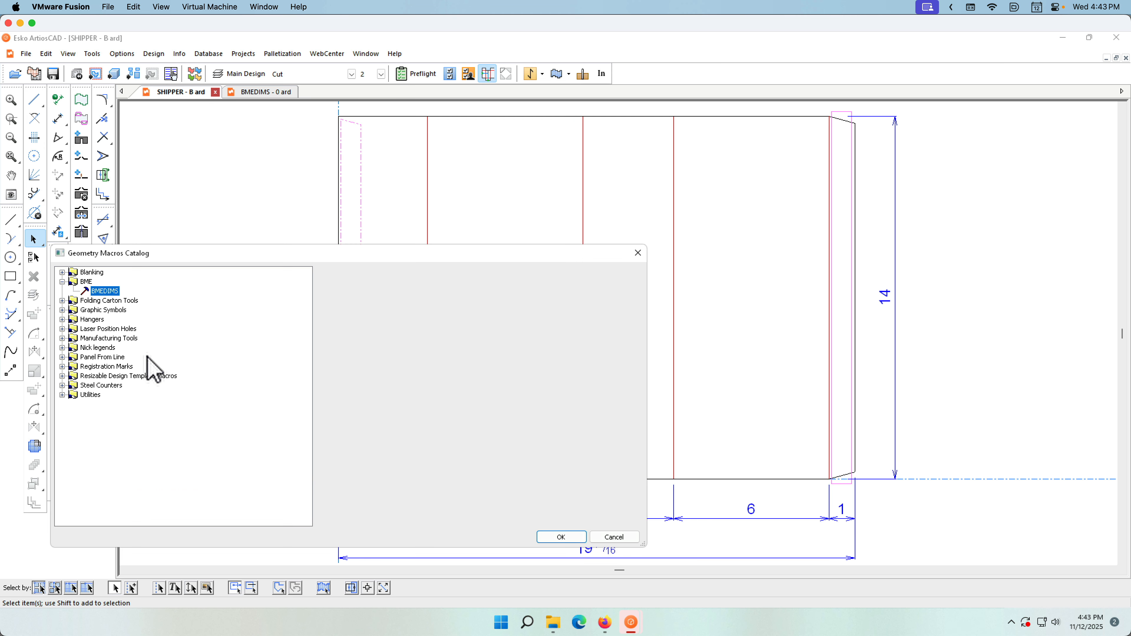
{"action": "left_click", "coordinate": [62, 282]}
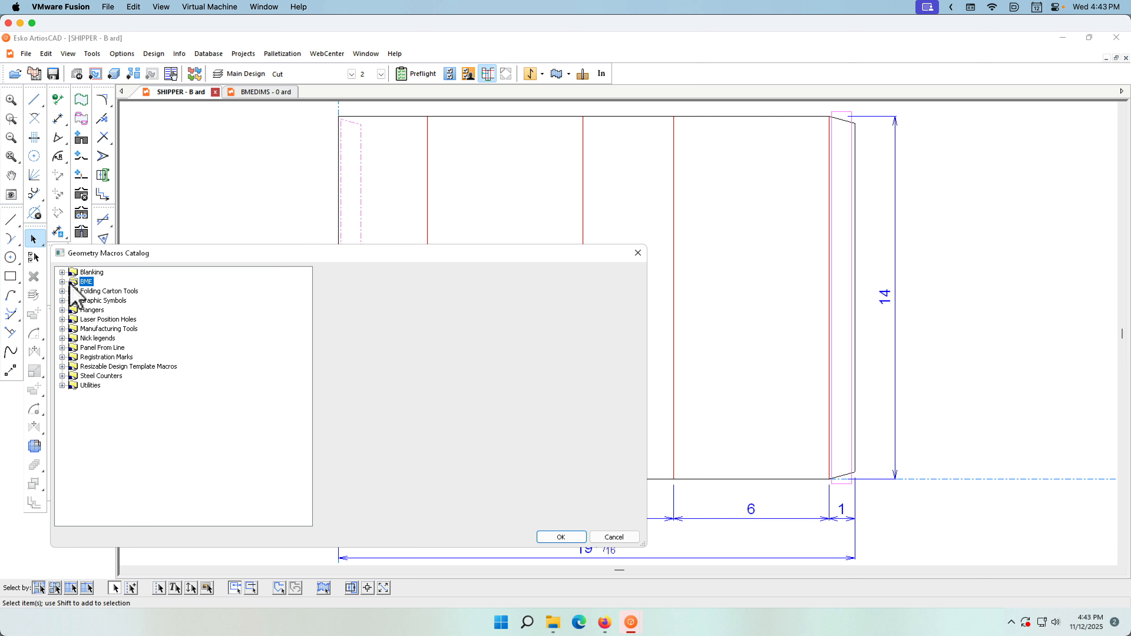
{"action": "left_click", "coordinate": [62, 282]}
{"action": "left_click", "coordinate": [105, 291]}
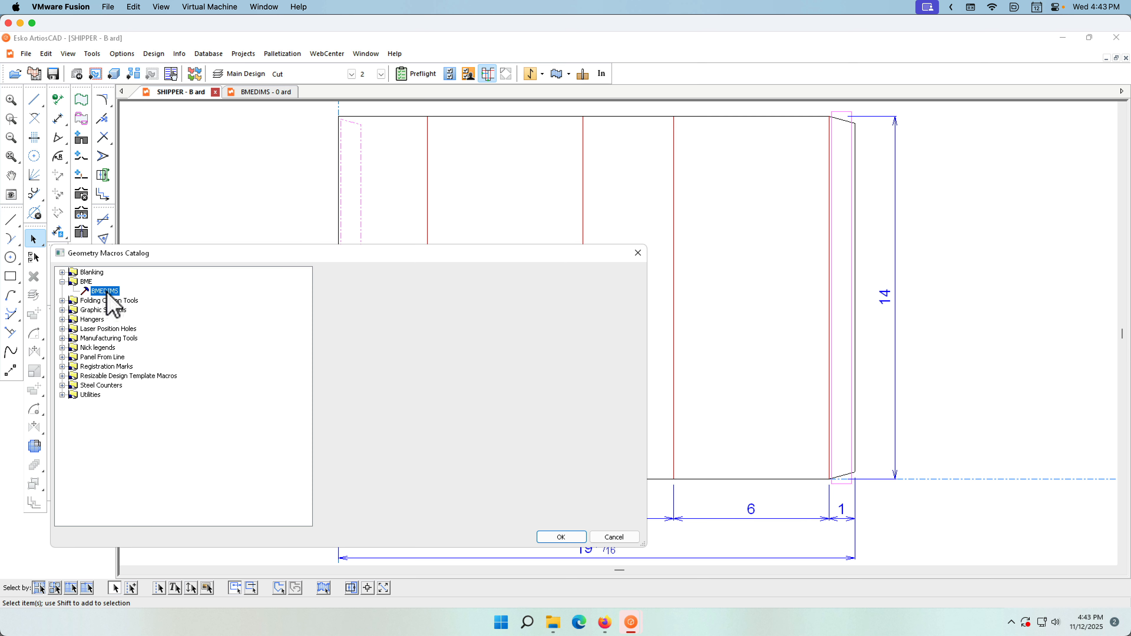
{"action": "left_click", "coordinate": [561, 537]}
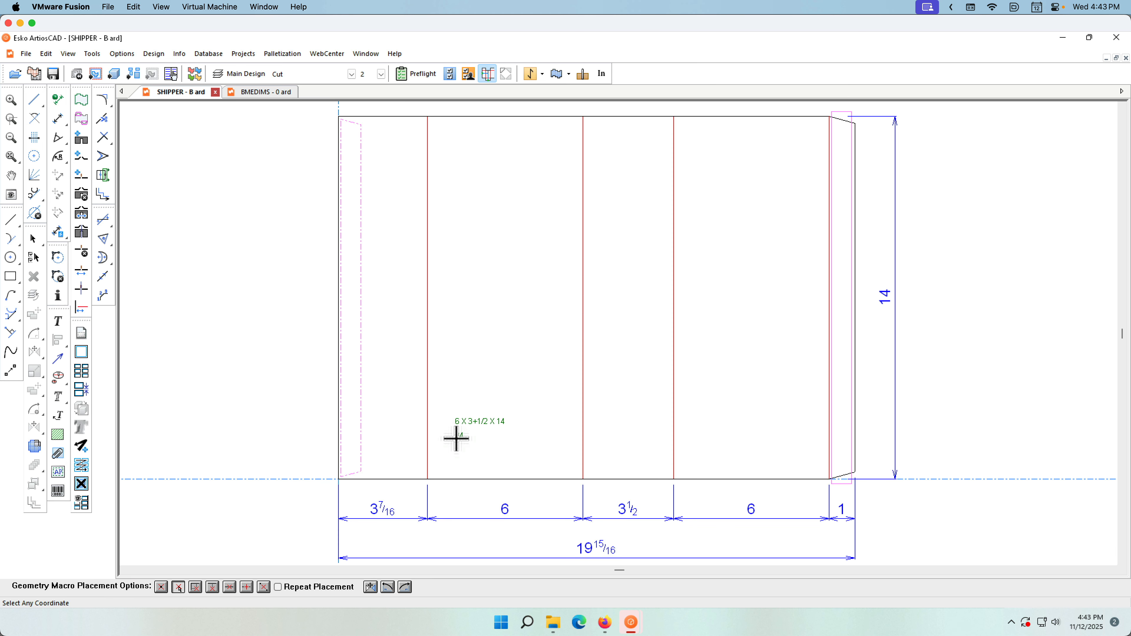
{"action": "left_click", "coordinate": [455, 457]}
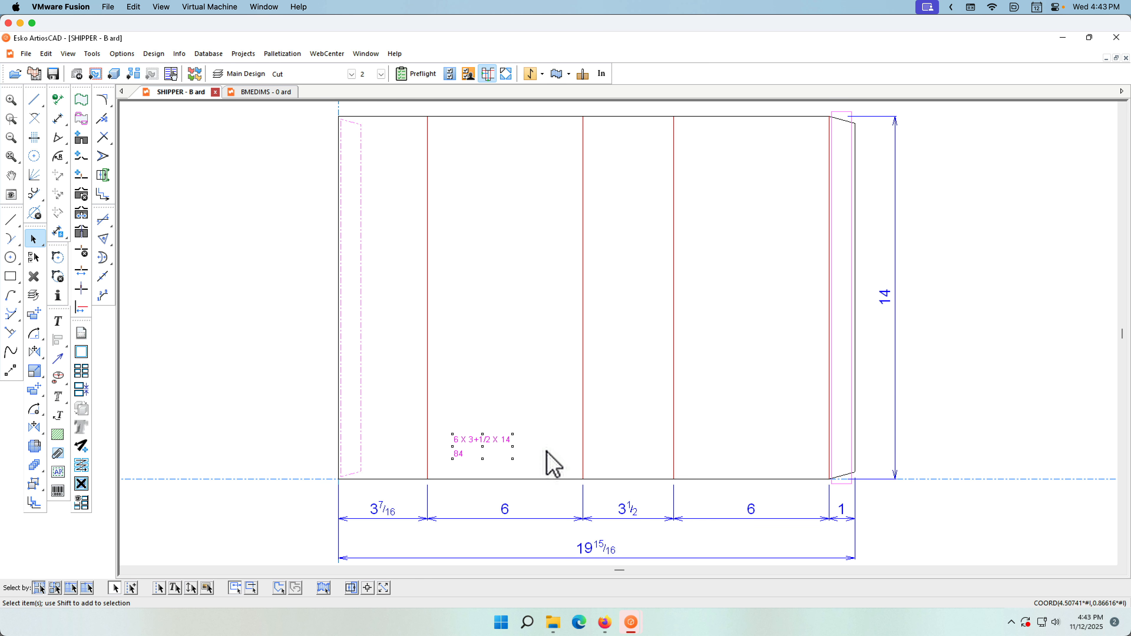